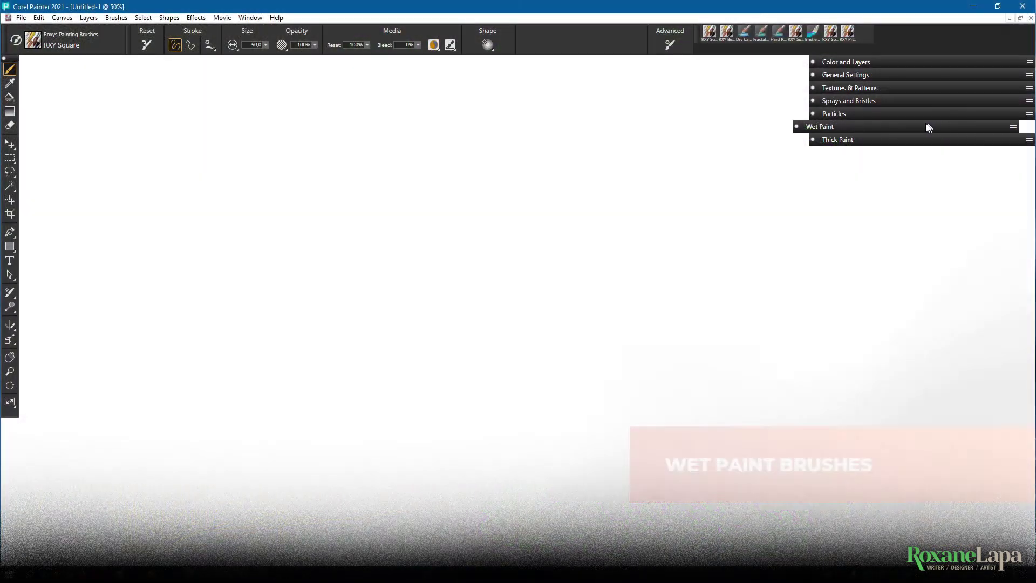
- Float the Wet Paint panel out of the dock and expand it to show the Liquid Ink options
{"action": "left_click_drag", "start_coordinate": [929, 127], "coordinate": [723, 127]}
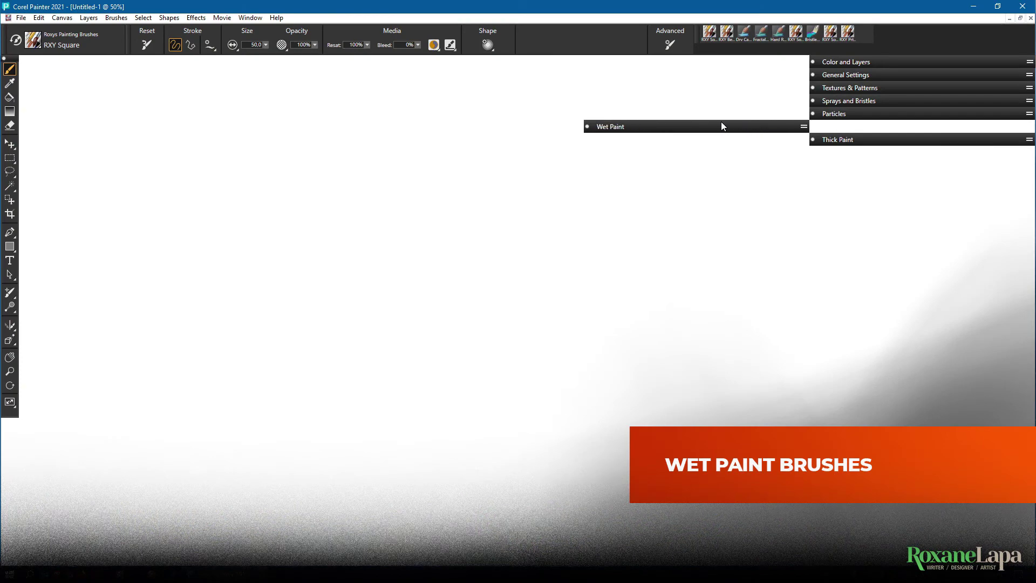
{"action": "left_click", "coordinate": [724, 126]}
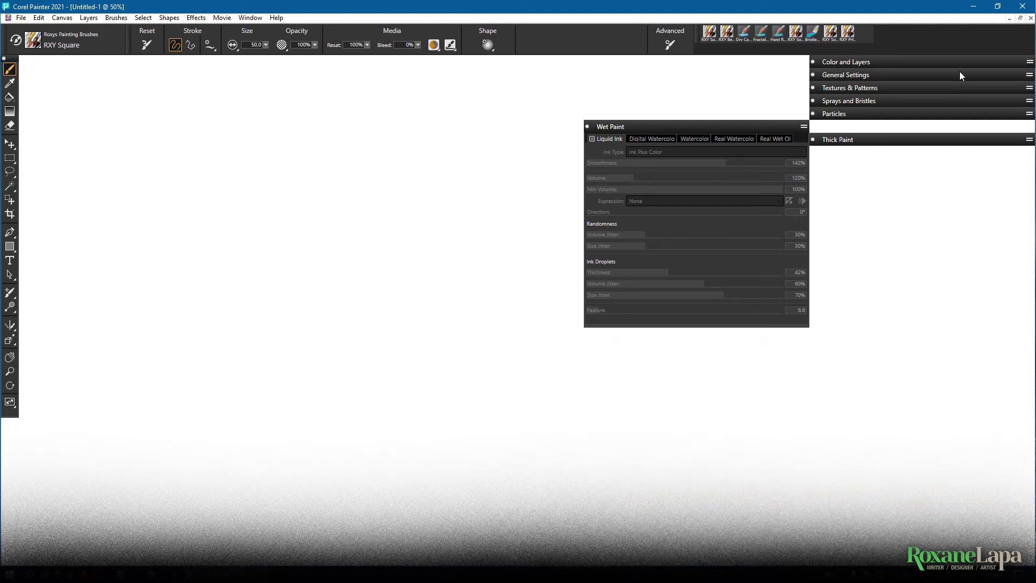
{"action": "left_click", "coordinate": [902, 62]}
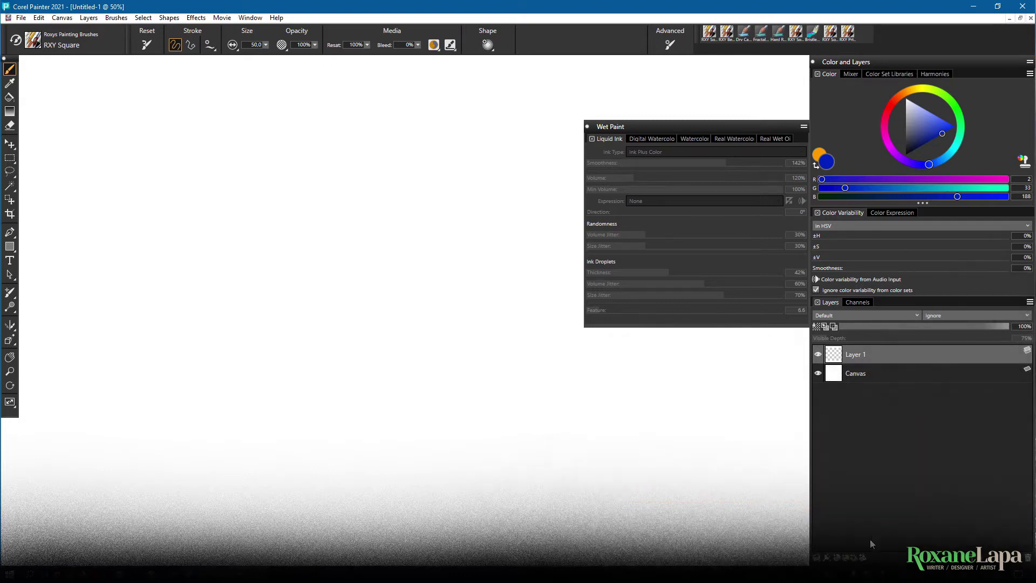
{"action": "left_click", "coordinate": [864, 557]}
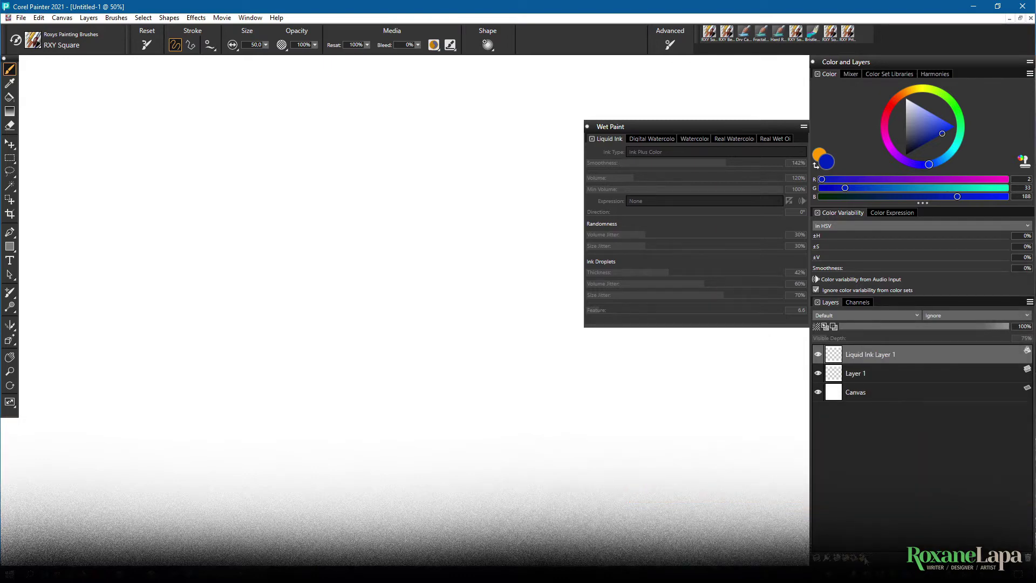
{"action": "left_click", "coordinate": [1028, 559]}
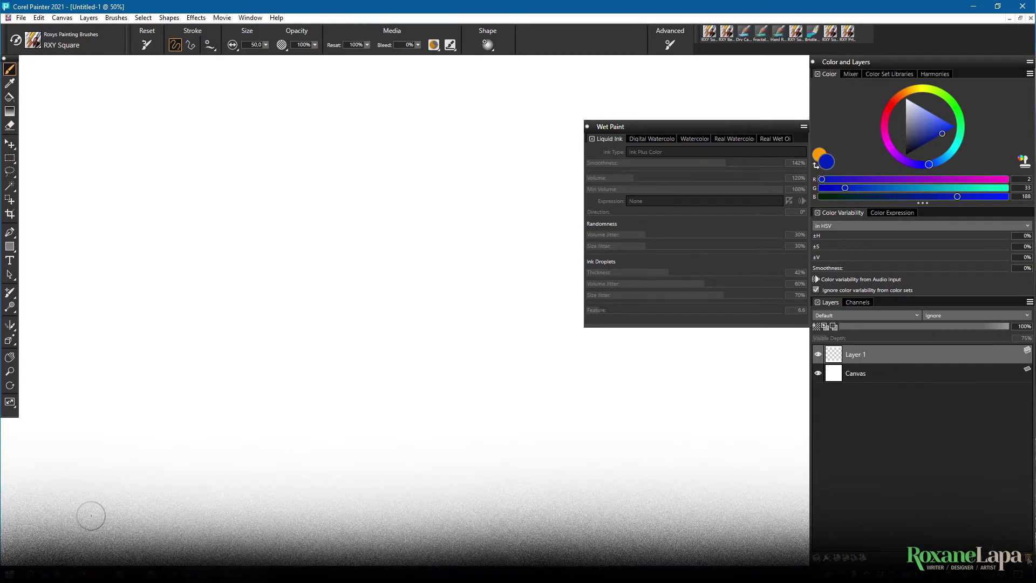
- Set the dab type to Liquid Ink Camel Hair and paint a vertical blue stroke at left
{"action": "left_click", "coordinate": [873, 63]}
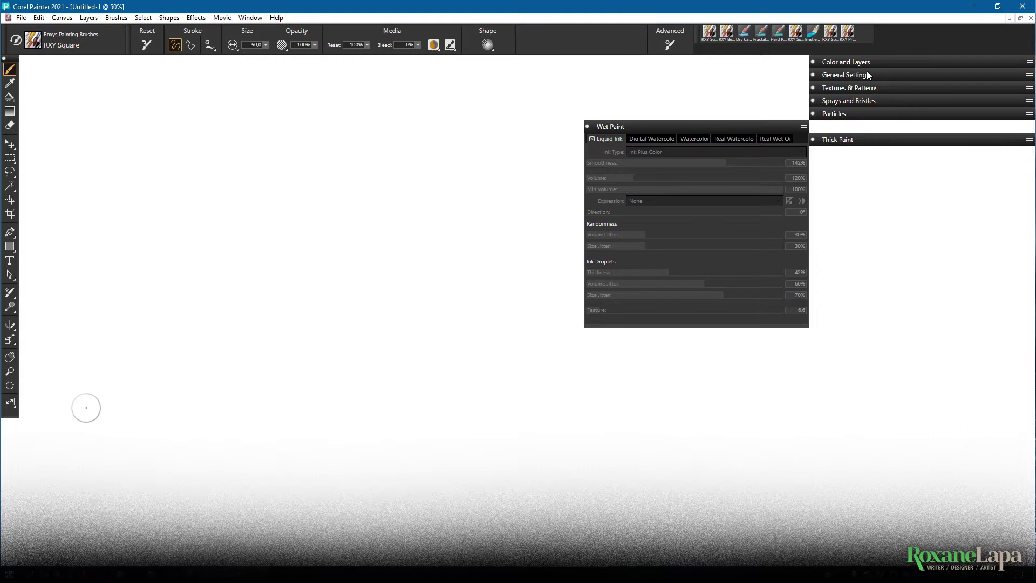
{"action": "left_click", "coordinate": [866, 73]}
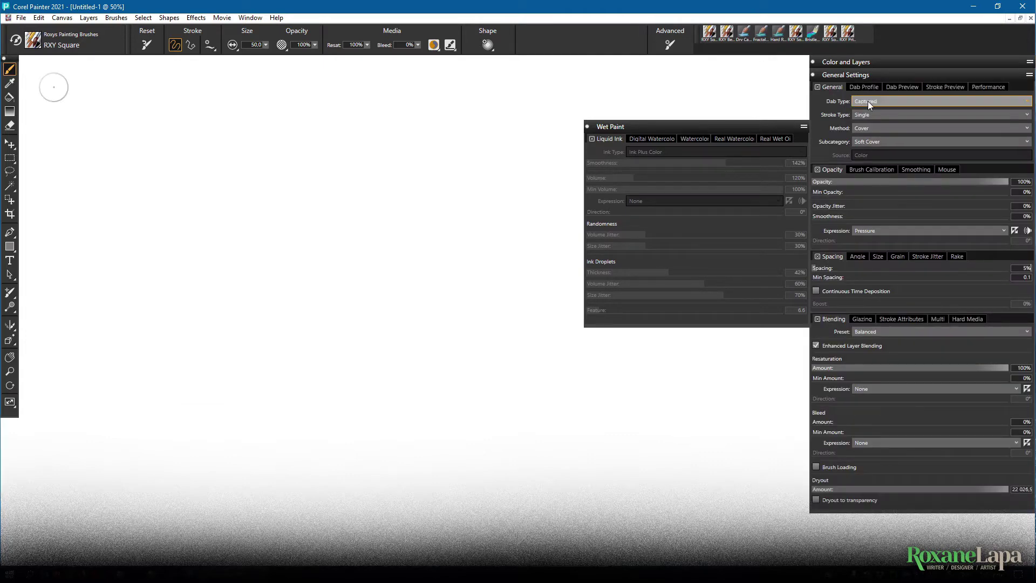
{"action": "left_click", "coordinate": [868, 101]}
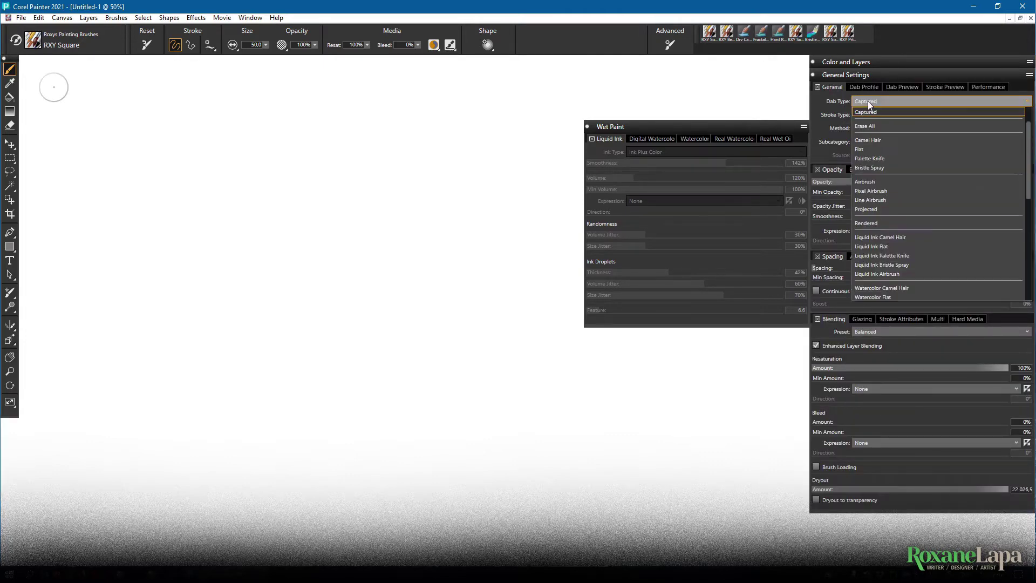
{"action": "left_click", "coordinate": [905, 238]}
{"action": "key", "text": "ctrl+b"}
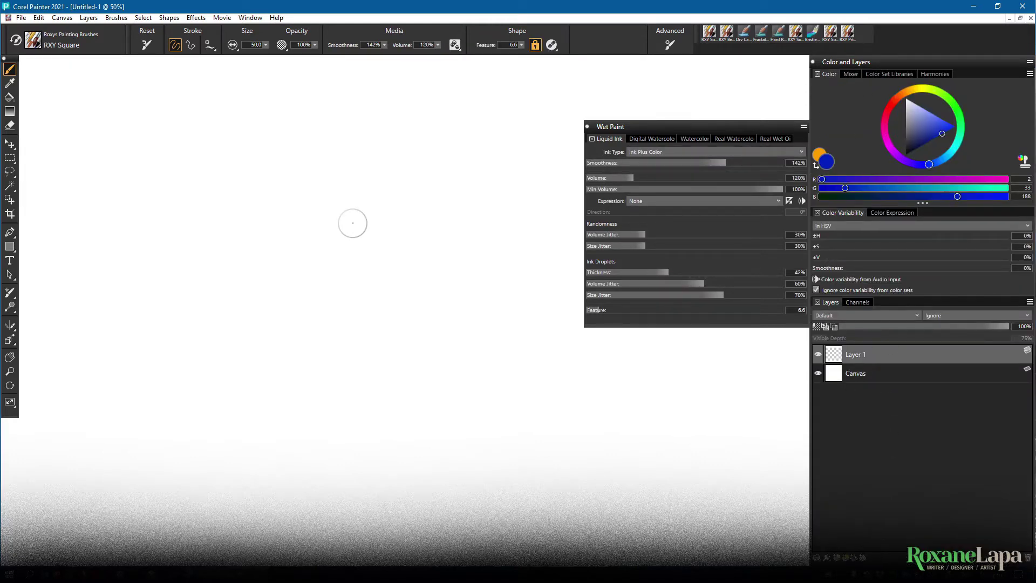
{"action": "mouse_move", "coordinate": [138, 132]}
{"action": "left_mouse_down"}
{"action": "mouse_move", "coordinate": [132, 218]}
{"action": "mouse_move", "coordinate": [144, 240]}
{"action": "left_mouse_up"}
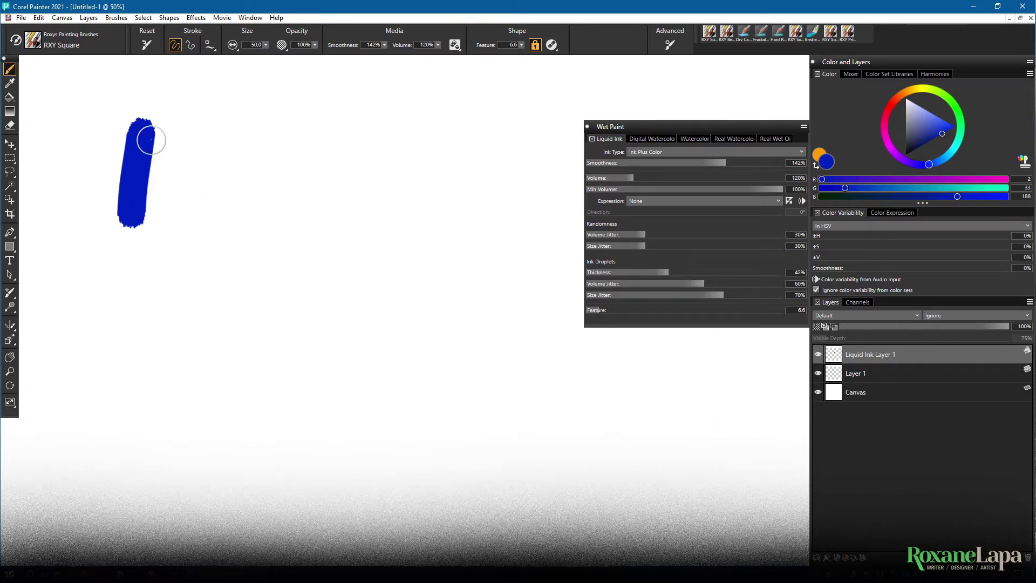
- Set spacing to 100% and Feature to 10, then paint a second vertical blue stroke
{"action": "left_click", "coordinate": [855, 63]}
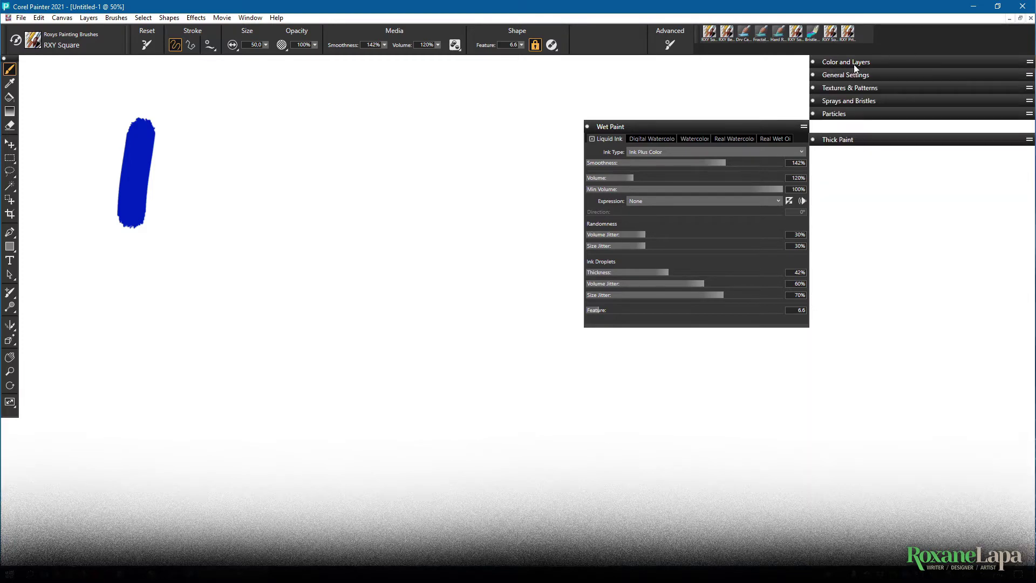
{"action": "left_click", "coordinate": [880, 76]}
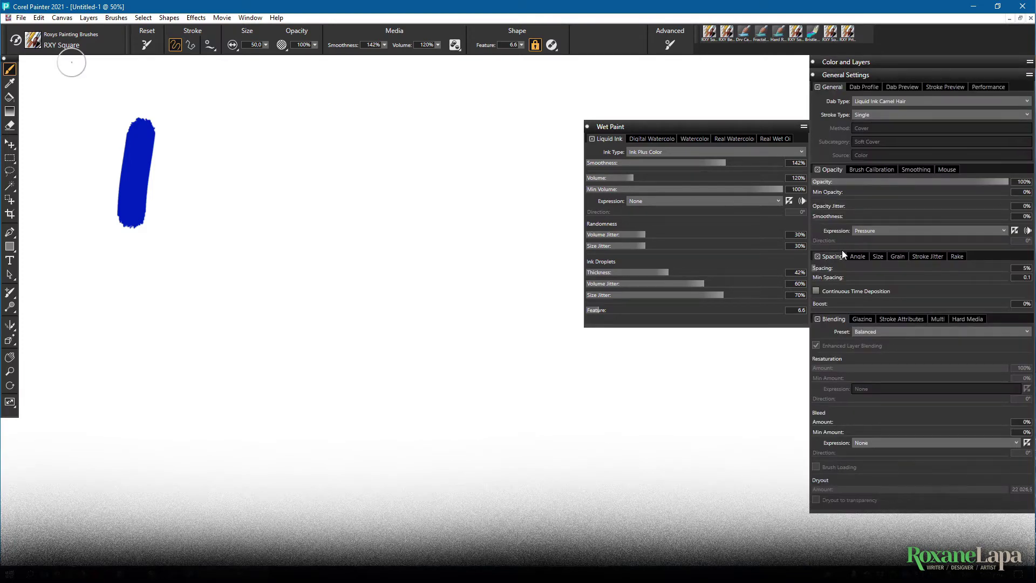
{"action": "type", "text": "00"}
{"action": "key", "text": "Return"}
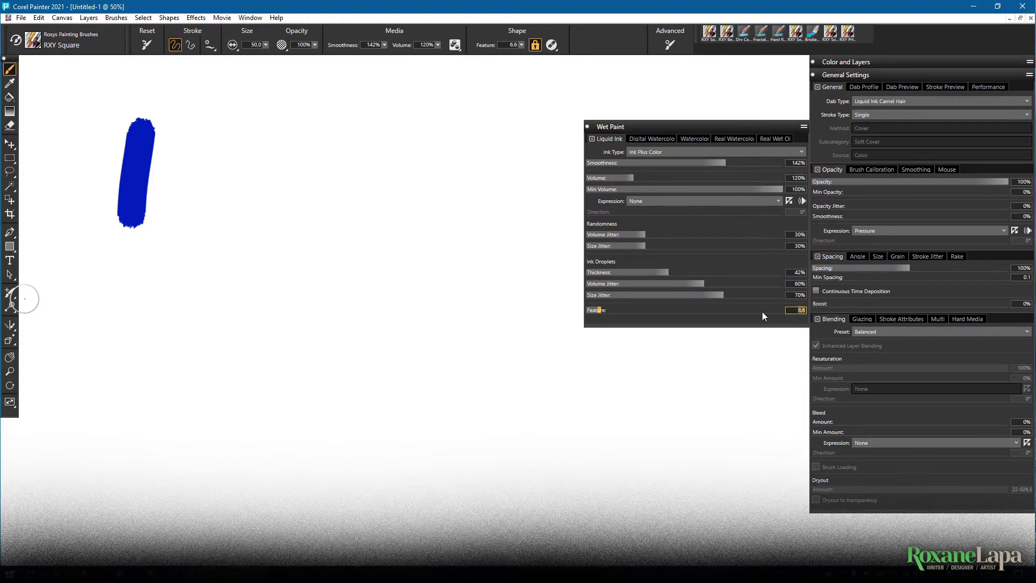
{"action": "type", "text": "10"}
{"action": "key", "text": "Return"}
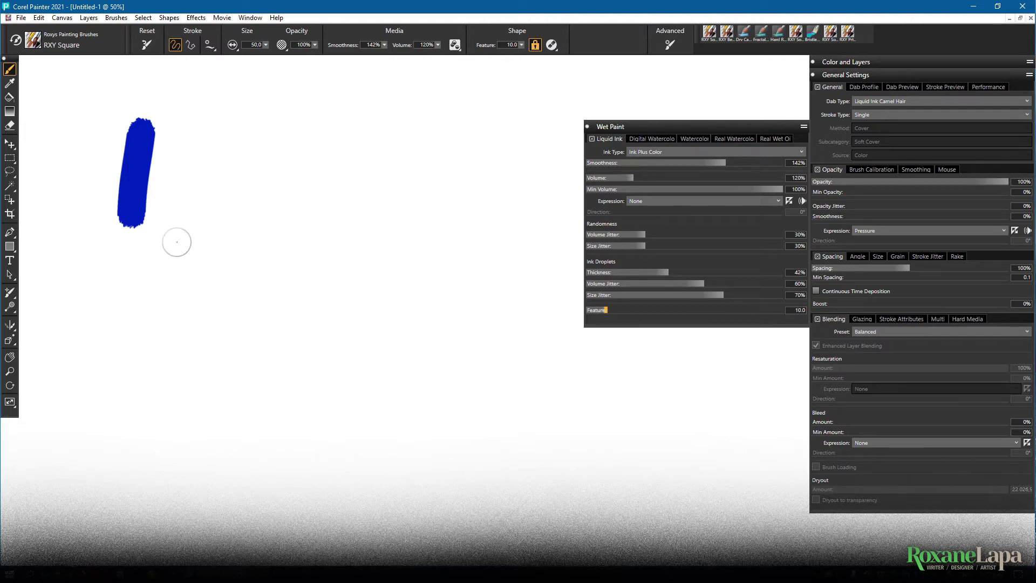
{"action": "left_click_drag", "start_coordinate": [206, 135], "coordinate": [205, 250]}
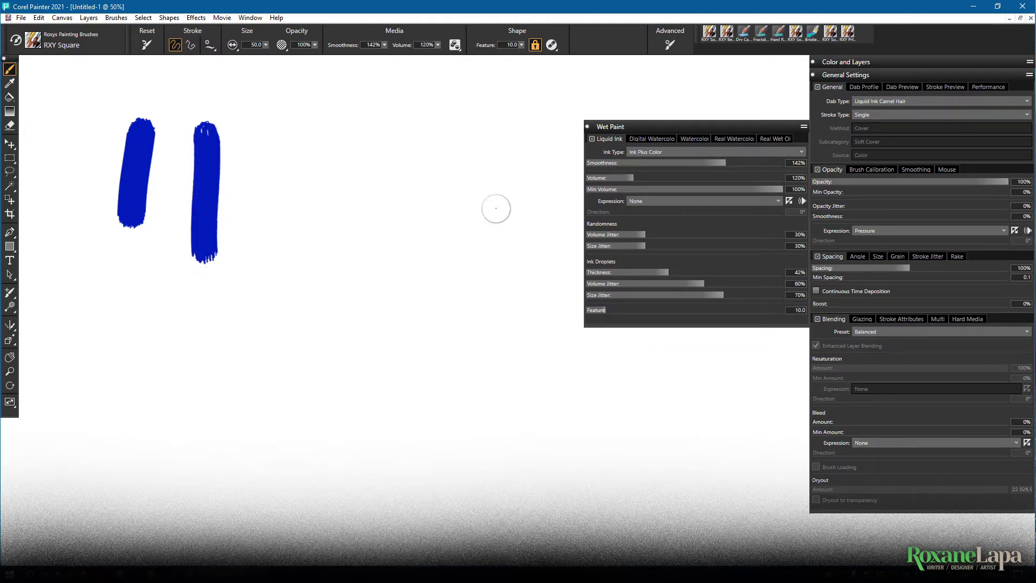
- Lower liquid ink smoothness to 0% and paint a third blue stroke
{"action": "left_click_drag", "start_coordinate": [679, 162], "coordinate": [594, 163]}
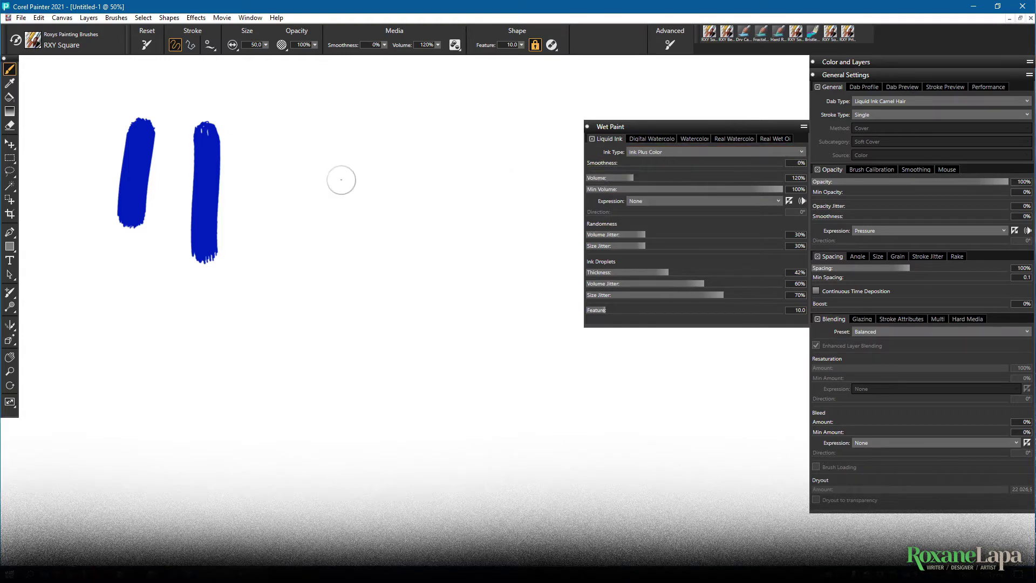
{"action": "left_click_drag", "start_coordinate": [249, 112], "coordinate": [247, 254]}
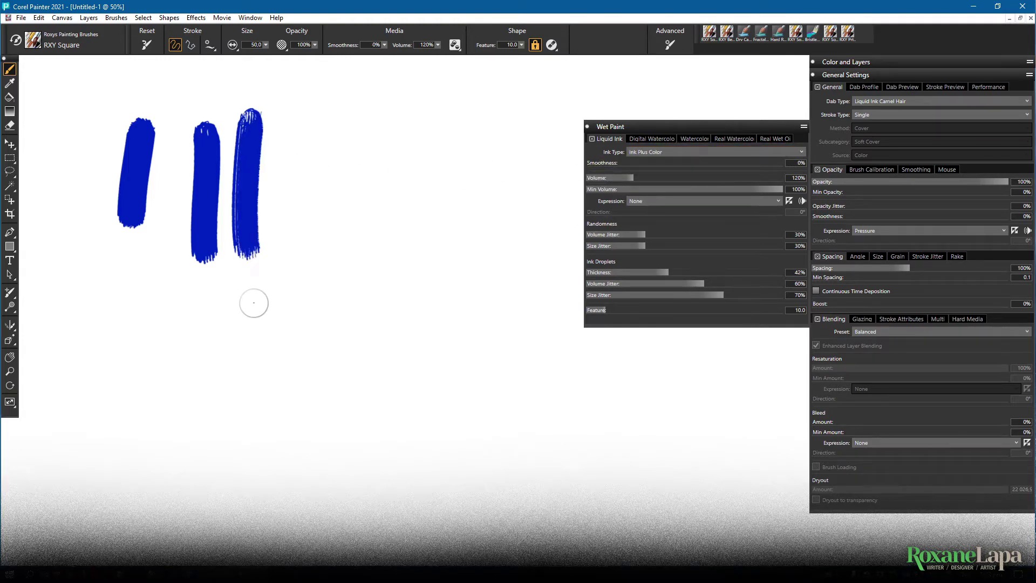
{"action": "left_click", "coordinate": [858, 76]}
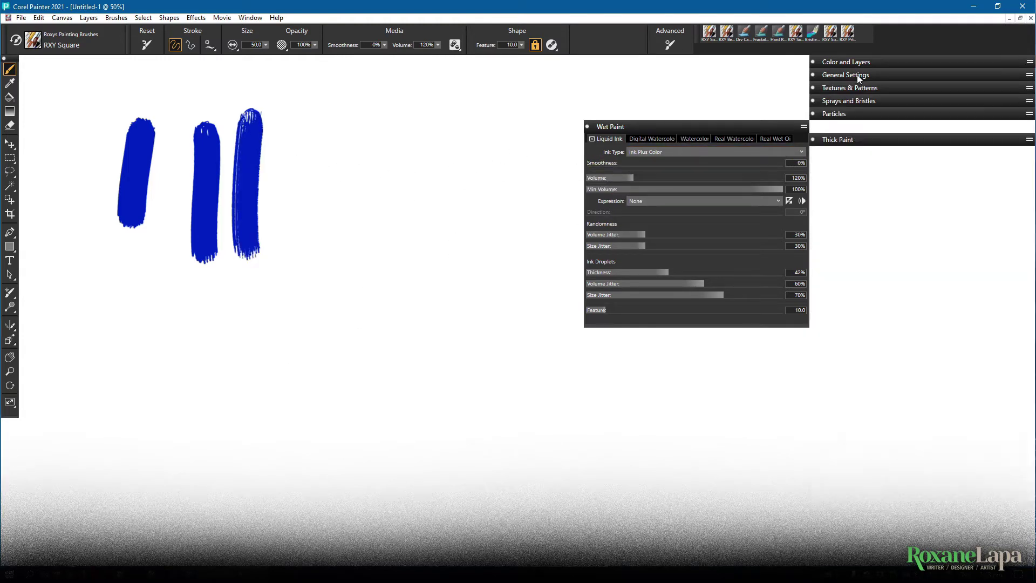
{"action": "left_click", "coordinate": [847, 102]}
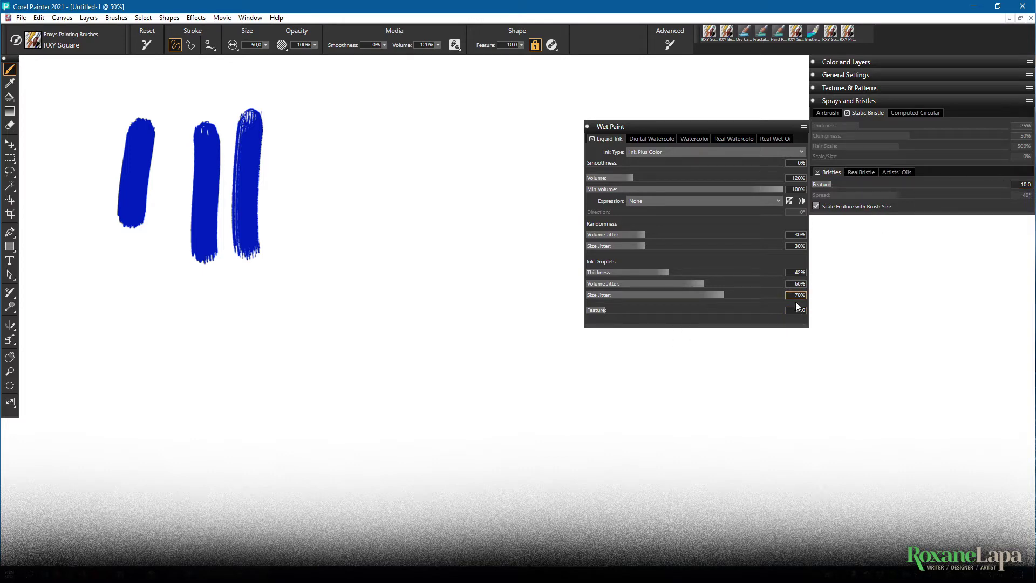
{"action": "left_click", "coordinate": [859, 173]}
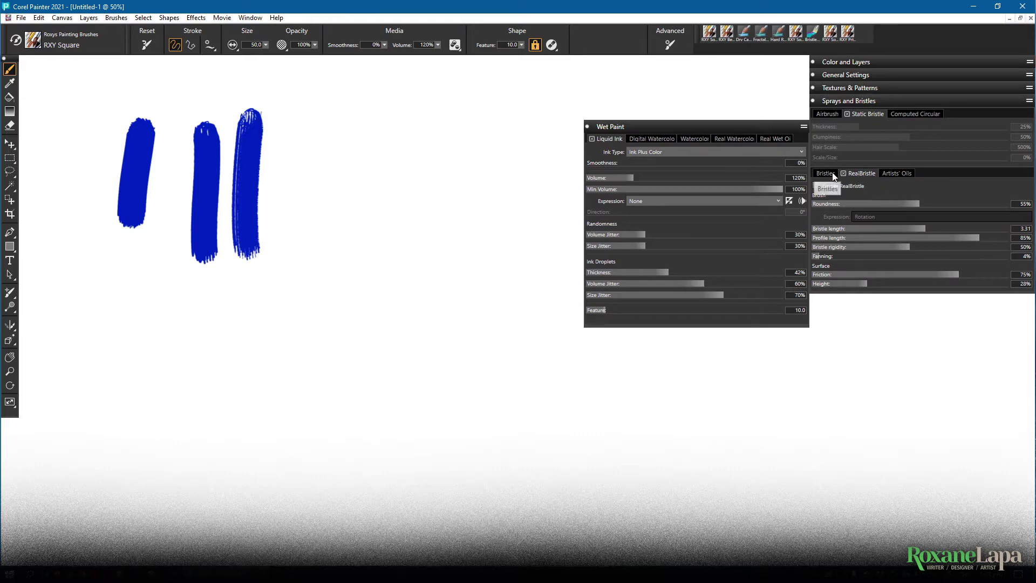
{"action": "left_click", "coordinate": [832, 173]}
{"action": "left_click", "coordinate": [864, 104]}
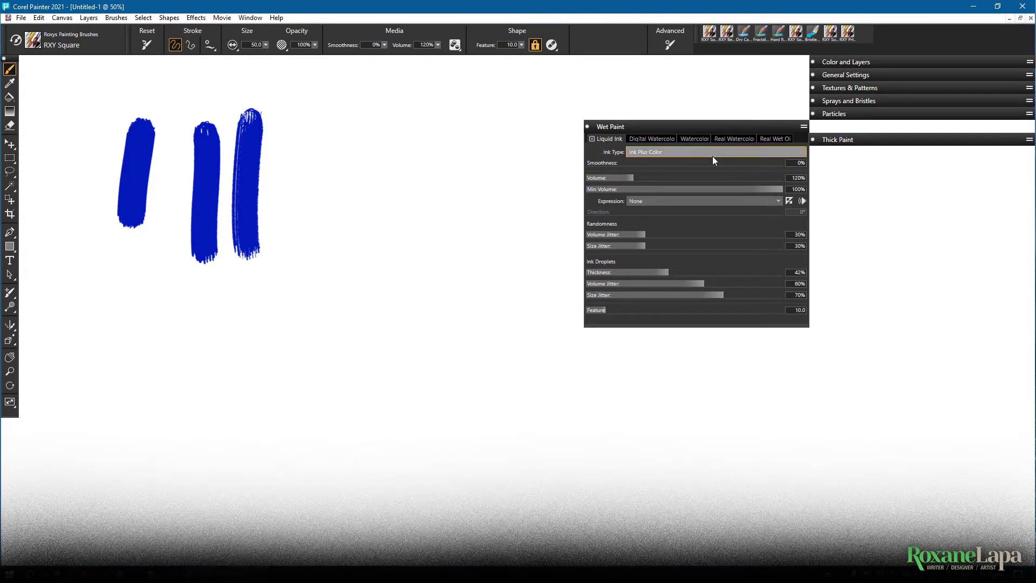
- Paint a blue Ink Plus Color zigzag, then a black Ink Only zigzag across it
{"action": "left_click", "coordinate": [683, 154]}
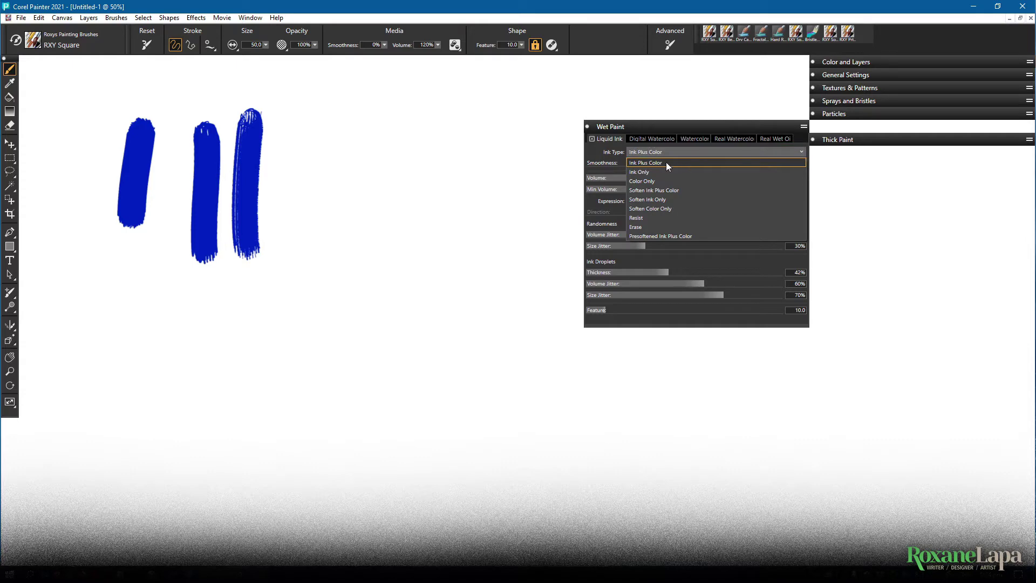
{"action": "left_click", "coordinate": [666, 162]}
{"action": "mouse_move", "coordinate": [345, 124]}
{"action": "left_mouse_down"}
{"action": "mouse_move", "coordinate": [332, 116]}
{"action": "mouse_move", "coordinate": [362, 292]}
{"action": "left_mouse_up"}
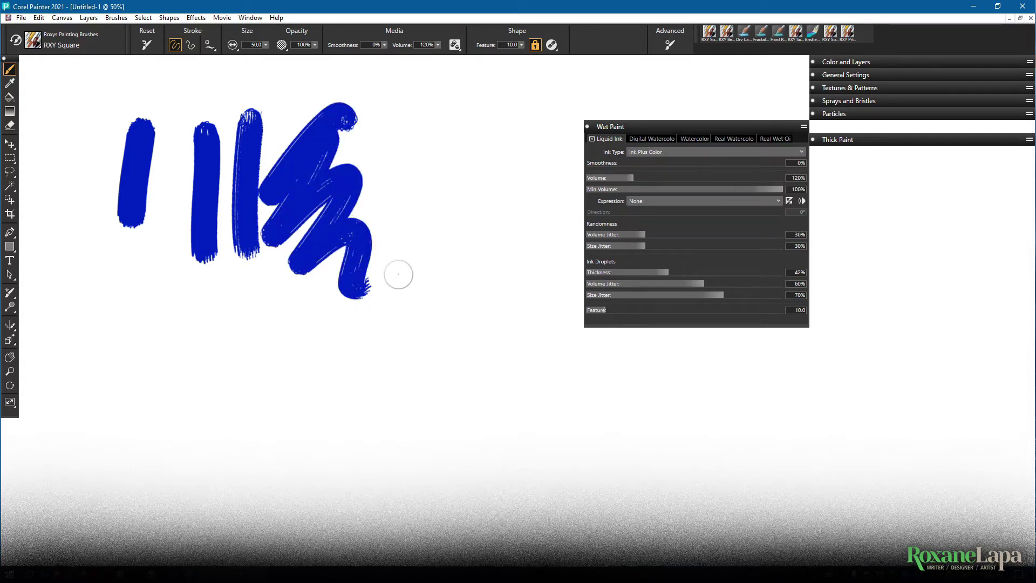
{"action": "left_click", "coordinate": [638, 152]}
{"action": "left_click", "coordinate": [654, 170]}
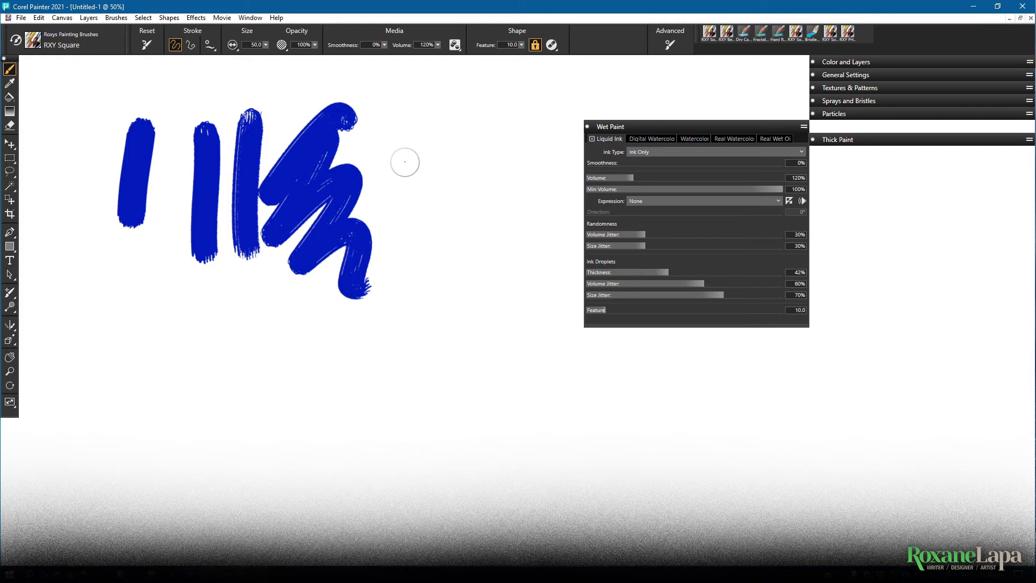
{"action": "mouse_move", "coordinate": [422, 132]}
{"action": "left_mouse_down"}
{"action": "mouse_move", "coordinate": [345, 205]}
{"action": "mouse_move", "coordinate": [349, 278]}
{"action": "mouse_move", "coordinate": [421, 290]}
{"action": "mouse_move", "coordinate": [434, 325]}
{"action": "mouse_move", "coordinate": [287, 207]}
{"action": "mouse_move", "coordinate": [172, 146]}
{"action": "mouse_move", "coordinate": [150, 223]}
{"action": "mouse_move", "coordinate": [241, 349]}
{"action": "mouse_move", "coordinate": [375, 283]}
{"action": "mouse_move", "coordinate": [508, 187]}
{"action": "left_mouse_up"}
- Tint parts of the black ink blue using the Color Only ink type
{"action": "left_click", "coordinate": [634, 153]}
{"action": "left_click", "coordinate": [660, 182]}
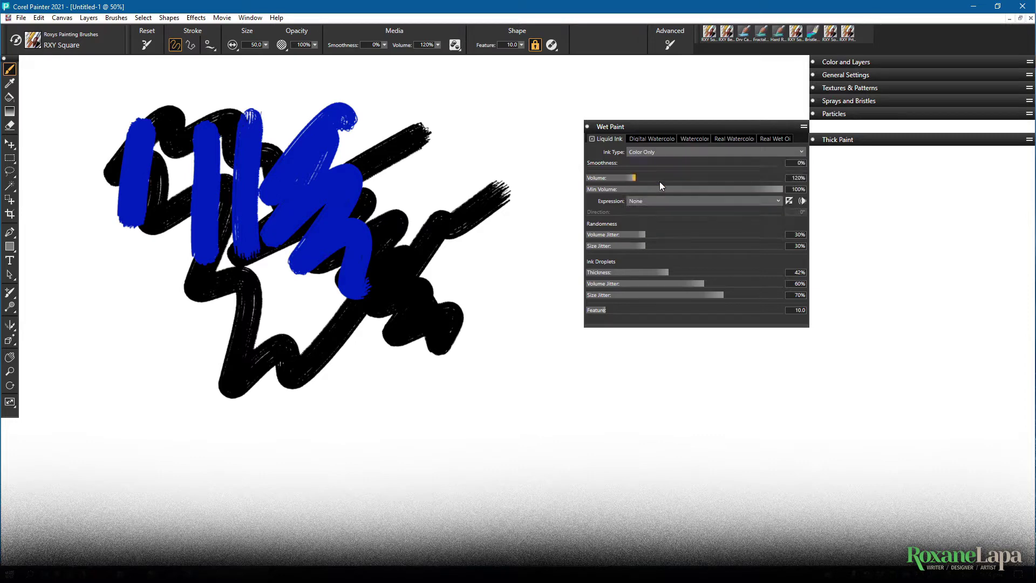
{"action": "mouse_move", "coordinate": [462, 205]}
{"action": "left_mouse_down"}
{"action": "mouse_move", "coordinate": [463, 364]}
{"action": "mouse_move", "coordinate": [413, 114]}
{"action": "mouse_move", "coordinate": [331, 386]}
{"action": "mouse_move", "coordinate": [203, 309]}
{"action": "left_mouse_up"}
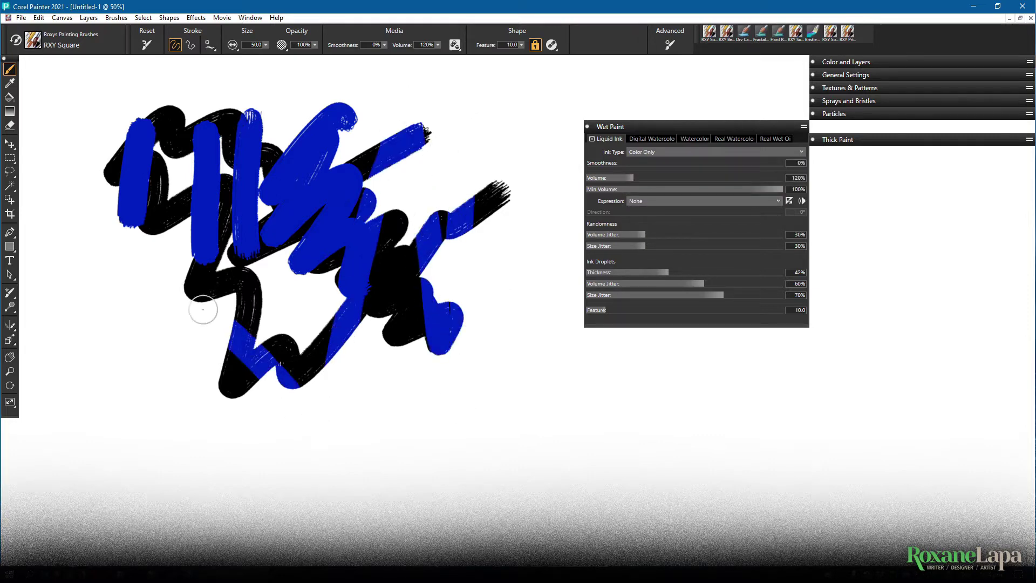
- Zoom to 75% and blend the dark blob with the Soften Ink Plus Color ink type
{"action": "key", "text": "ctrl+plus"}
{"action": "left_click", "coordinate": [668, 152]}
{"action": "left_click", "coordinate": [648, 199]}
{"action": "left_click", "coordinate": [661, 152]}
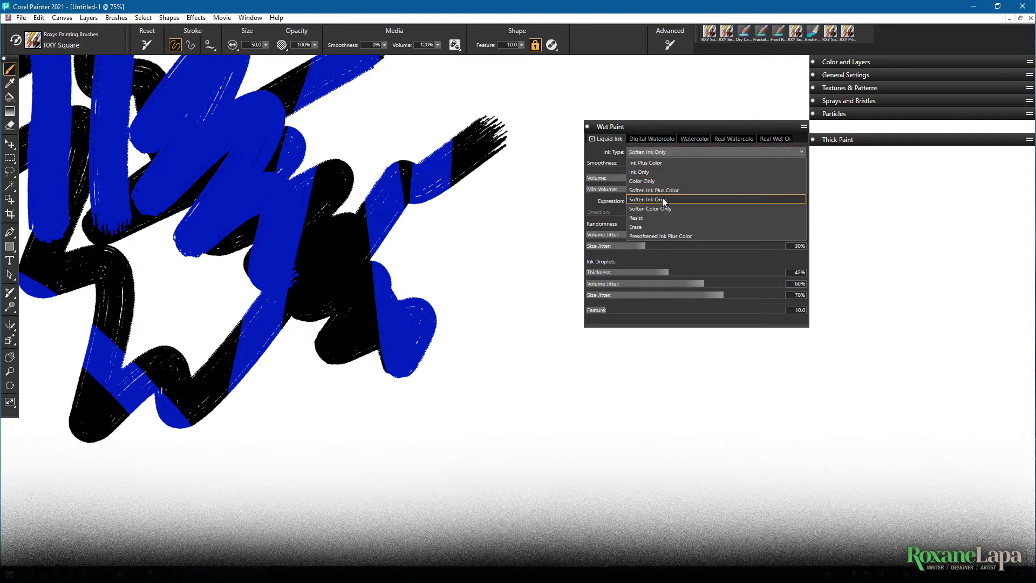
{"action": "left_click", "coordinate": [654, 190]}
{"action": "mouse_move", "coordinate": [410, 286]}
{"action": "left_mouse_down"}
{"action": "mouse_move", "coordinate": [435, 301]}
{"action": "mouse_move", "coordinate": [402, 351]}
{"action": "mouse_move", "coordinate": [351, 367]}
{"action": "mouse_move", "coordinate": [402, 391]}
{"action": "left_mouse_up"}
{"action": "left_click_drag", "start_coordinate": [200, 418], "coordinate": [220, 312]}
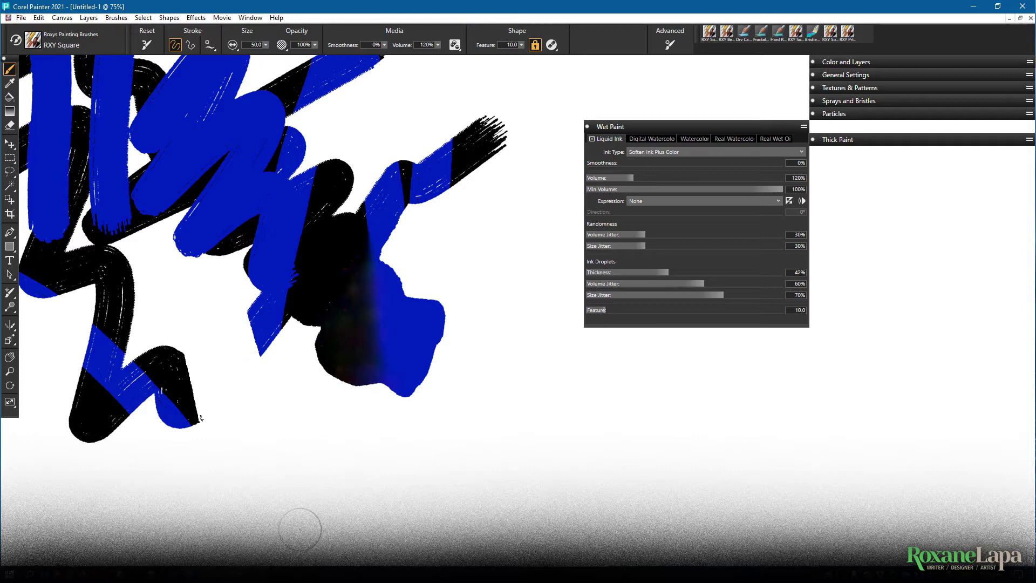
- Paint a blue looping Ink Plus Color stroke at the lower left
{"action": "left_click", "coordinate": [648, 152]}
{"action": "left_click", "coordinate": [649, 163]}
{"action": "mouse_move", "coordinate": [197, 328]}
{"action": "left_mouse_down"}
{"action": "mouse_move", "coordinate": [227, 341]}
{"action": "mouse_move", "coordinate": [222, 297]}
{"action": "mouse_move", "coordinate": [234, 377]}
{"action": "mouse_move", "coordinate": [244, 327]}
{"action": "mouse_move", "coordinate": [215, 359]}
{"action": "mouse_move", "coordinate": [177, 307]}
{"action": "mouse_move", "coordinate": [208, 446]}
{"action": "mouse_move", "coordinate": [272, 400]}
{"action": "mouse_move", "coordinate": [294, 400]}
{"action": "left_mouse_up"}
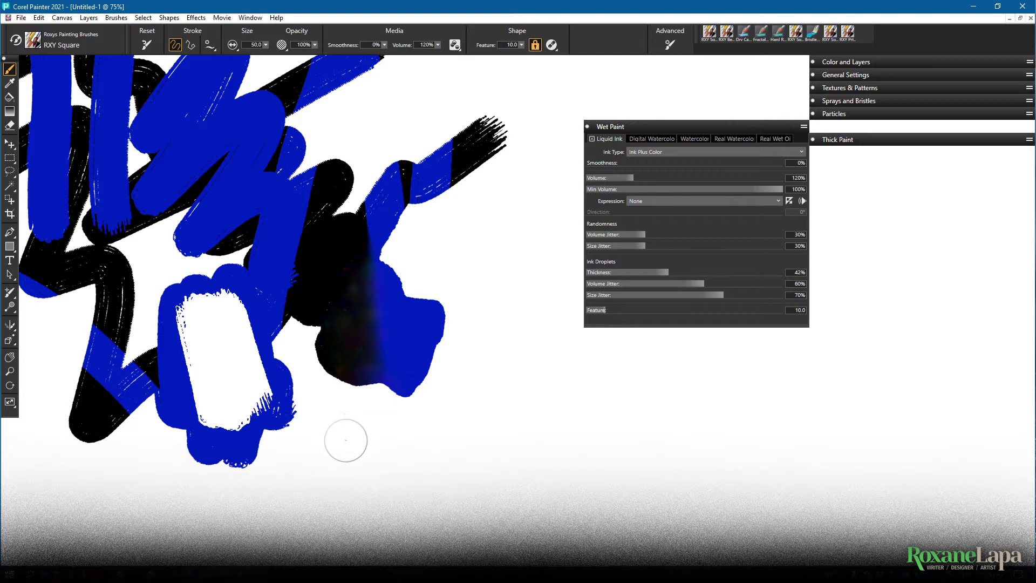
{"action": "left_click", "coordinate": [640, 152]}
- Cut white Resist streaks through the paint, then paint a blue Ink Plus Color stroke over them
{"action": "left_click", "coordinate": [637, 217]}
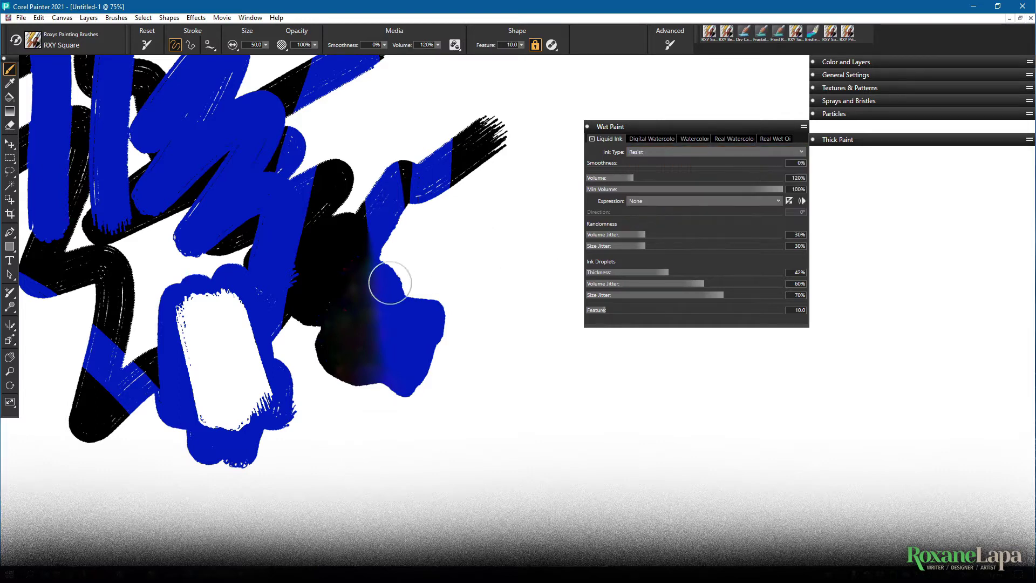
{"action": "mouse_move", "coordinate": [421, 181]}
{"action": "left_mouse_down"}
{"action": "mouse_move", "coordinate": [365, 218]}
{"action": "mouse_move", "coordinate": [377, 266]}
{"action": "mouse_move", "coordinate": [347, 272]}
{"action": "mouse_move", "coordinate": [408, 69]}
{"action": "mouse_move", "coordinate": [401, 281]}
{"action": "left_mouse_up"}
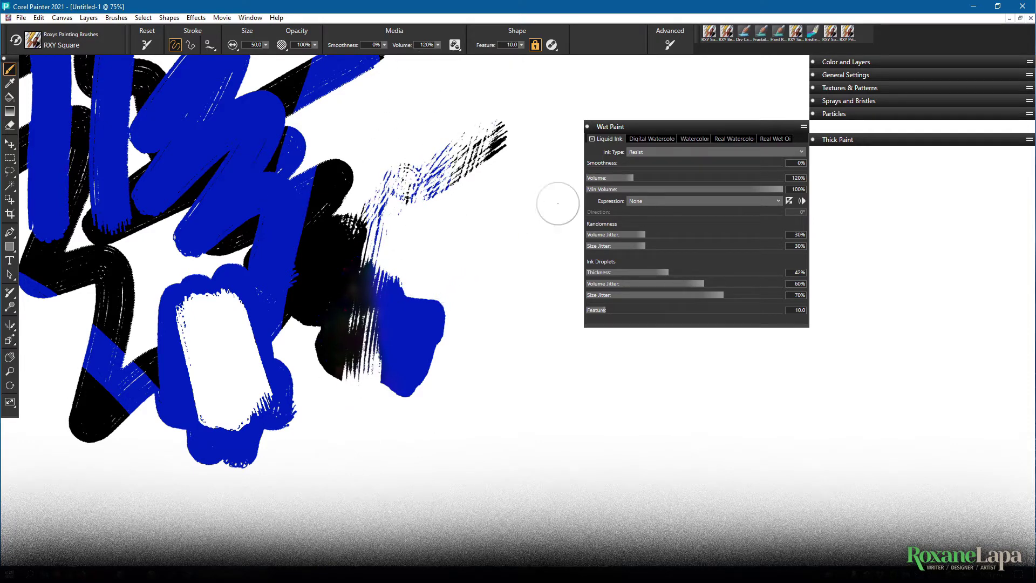
{"action": "left_click", "coordinate": [679, 155]}
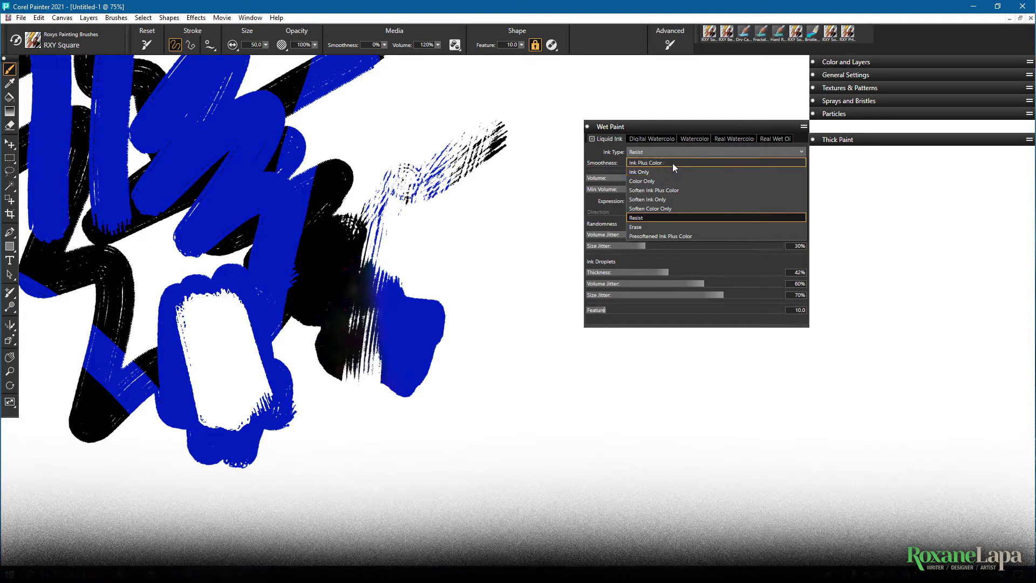
{"action": "left_click", "coordinate": [672, 163]}
{"action": "mouse_move", "coordinate": [359, 251]}
{"action": "left_mouse_down"}
{"action": "mouse_move", "coordinate": [428, 173]}
{"action": "mouse_move", "coordinate": [501, 119]}
{"action": "mouse_move", "coordinate": [358, 232]}
{"action": "mouse_move", "coordinate": [317, 297]}
{"action": "mouse_move", "coordinate": [452, 167]}
{"action": "mouse_move", "coordinate": [526, 119]}
{"action": "mouse_move", "coordinate": [504, 97]}
{"action": "mouse_move", "coordinate": [345, 238]}
{"action": "left_mouse_up"}
- Erase two white streaks through the blue paint, then repaint over them with Ink Plus Color
{"action": "left_click", "coordinate": [650, 154]}
{"action": "left_click", "coordinate": [644, 226]}
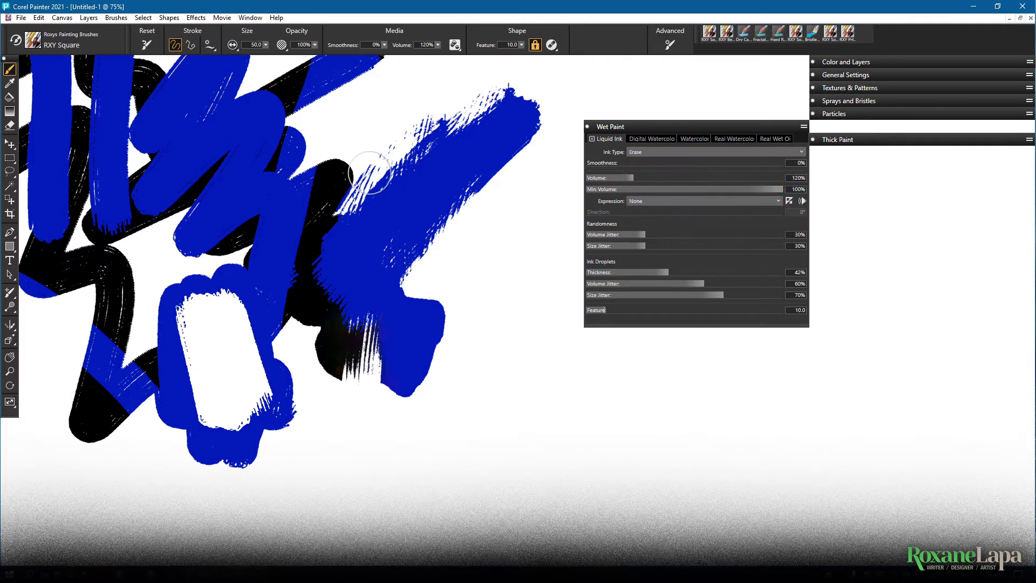
{"action": "left_click_drag", "start_coordinate": [174, 178], "coordinate": [440, 226]}
{"action": "left_click_drag", "start_coordinate": [178, 249], "coordinate": [379, 260]}
{"action": "left_click", "coordinate": [650, 152]}
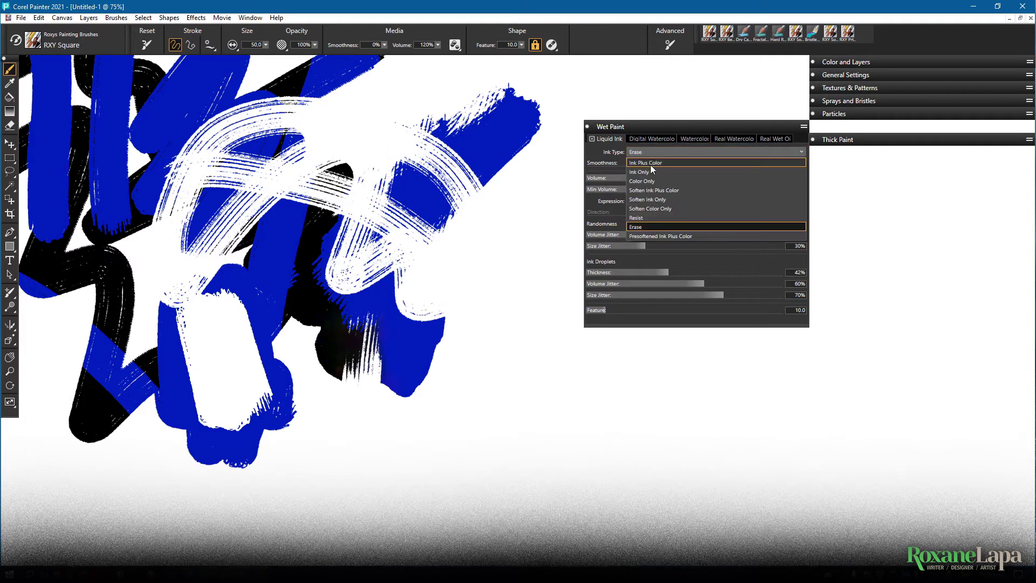
{"action": "left_click", "coordinate": [652, 163]}
{"action": "mouse_move", "coordinate": [302, 91]}
{"action": "left_mouse_down"}
{"action": "mouse_move", "coordinate": [388, 272]}
{"action": "mouse_move", "coordinate": [494, 293]}
{"action": "left_mouse_up"}
- Paint a soft Presoftened Ink Plus Color blob, then a curling Ink Plus Color stroke toward lower right
{"action": "left_click", "coordinate": [650, 153]}
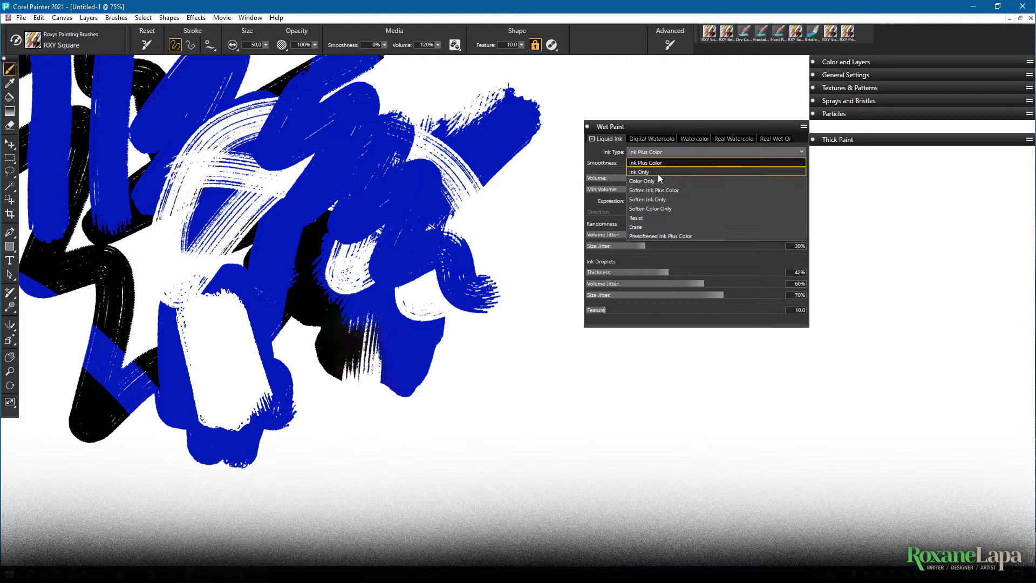
{"action": "left_click", "coordinate": [668, 237]}
{"action": "mouse_move", "coordinate": [460, 335]}
{"action": "left_mouse_down"}
{"action": "mouse_move", "coordinate": [436, 336]}
{"action": "mouse_move", "coordinate": [416, 421]}
{"action": "mouse_move", "coordinate": [383, 391]}
{"action": "mouse_move", "coordinate": [510, 370]}
{"action": "left_mouse_up"}
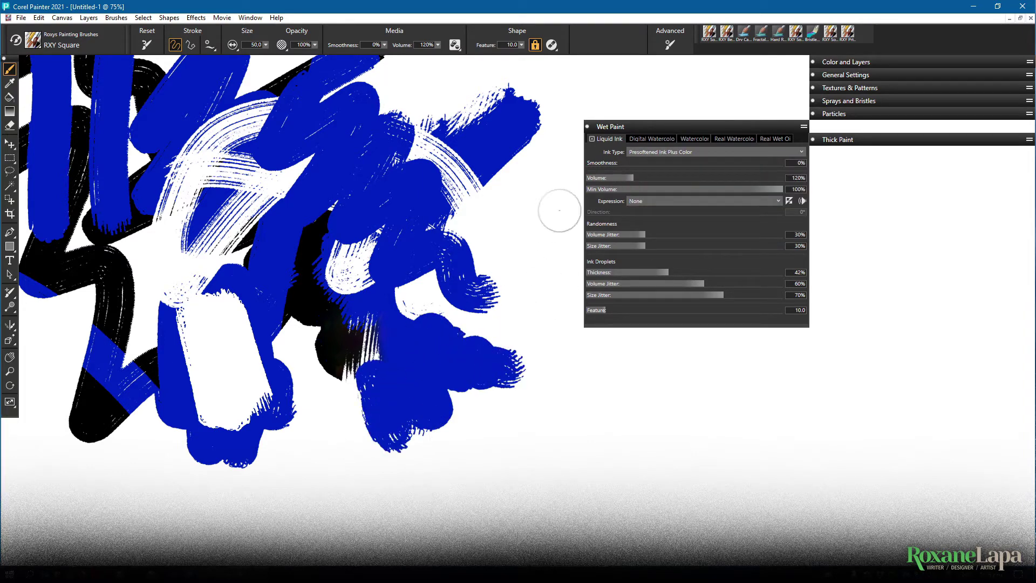
{"action": "left_click", "coordinate": [660, 154]}
{"action": "left_click", "coordinate": [656, 161]}
{"action": "mouse_move", "coordinate": [499, 326]}
{"action": "left_mouse_down"}
{"action": "mouse_move", "coordinate": [551, 382]}
{"action": "mouse_move", "coordinate": [605, 397]}
{"action": "mouse_move", "coordinate": [608, 388]}
{"action": "left_mouse_up"}
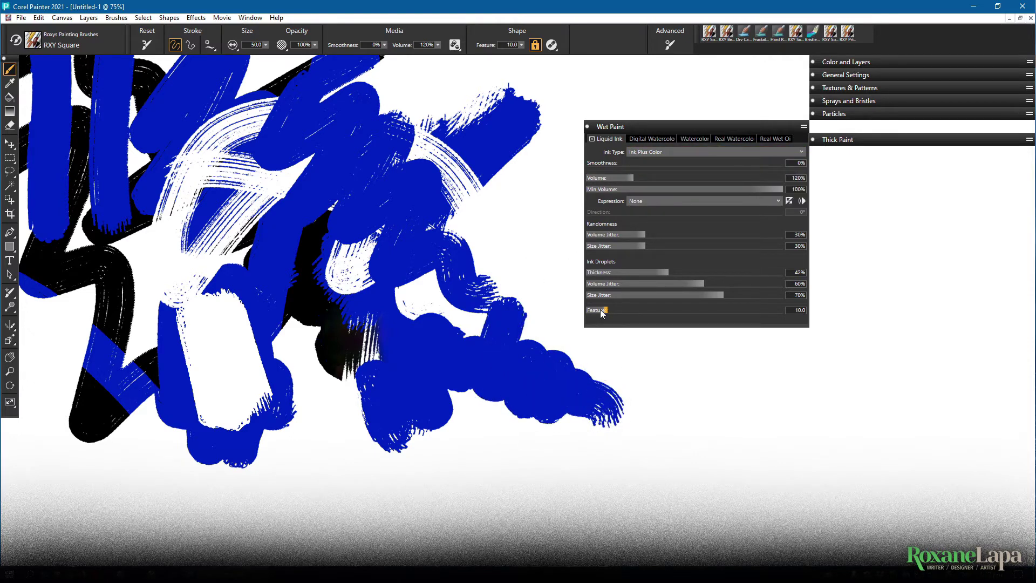
- Paint another vertical blue Ink Plus Color stroke
{"action": "left_click", "coordinate": [685, 153]}
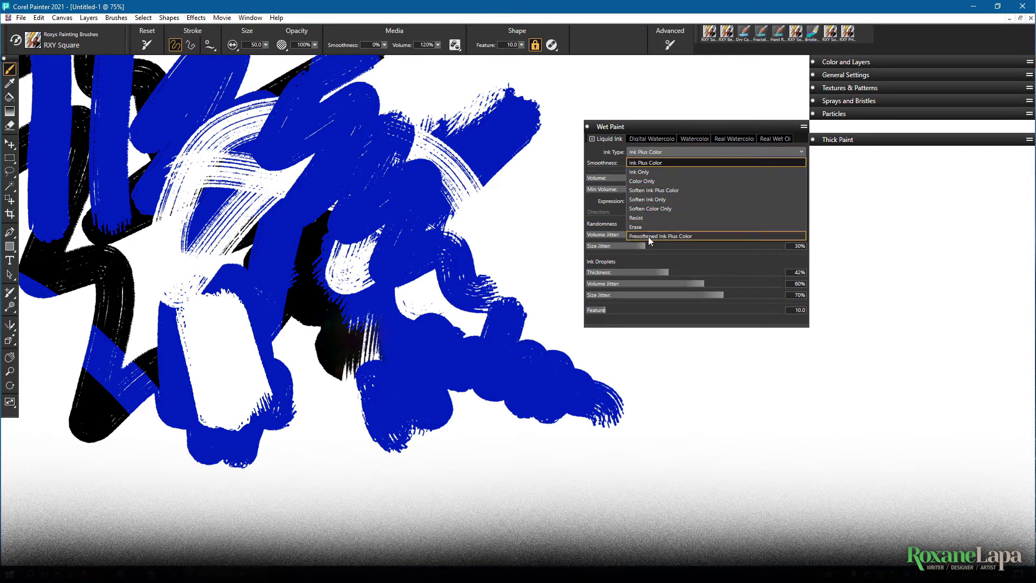
{"action": "left_click", "coordinate": [649, 236]}
{"action": "left_click_drag", "start_coordinate": [523, 159], "coordinate": [545, 280]}
- Paint blue strokes at 25% volume, then with volume following pen pressure
{"action": "left_click", "coordinate": [797, 178]}
{"action": "type", "text": "25"}
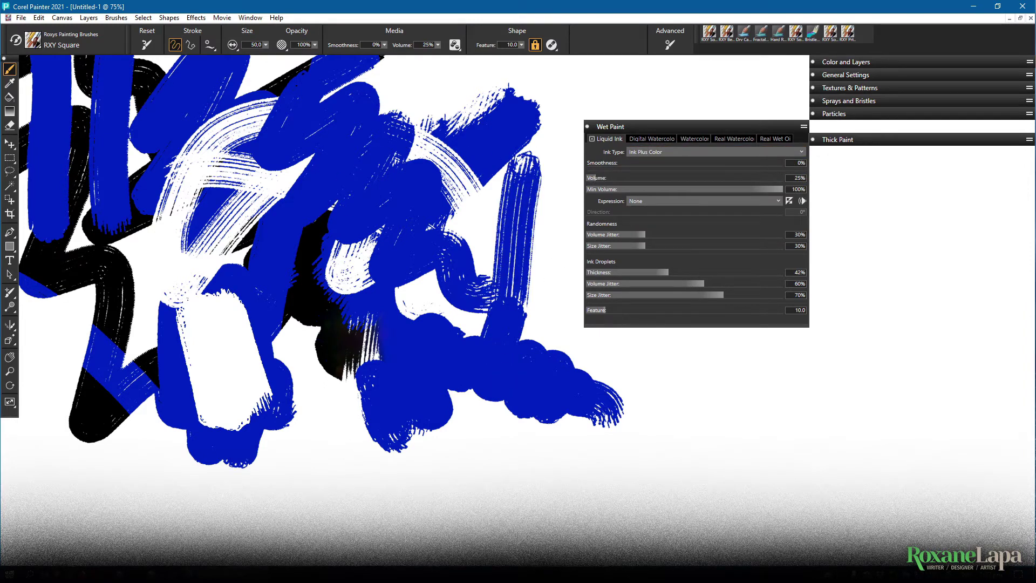
{"action": "mouse_move", "coordinate": [608, 103]}
{"action": "left_mouse_down"}
{"action": "mouse_move", "coordinate": [451, 144]}
{"action": "mouse_move", "coordinate": [485, 278]}
{"action": "mouse_move", "coordinate": [516, 323]}
{"action": "mouse_move", "coordinate": [542, 230]}
{"action": "mouse_move", "coordinate": [529, 81]}
{"action": "left_mouse_up"}
{"action": "left_click", "coordinate": [666, 201]}
{"action": "left_click", "coordinate": [639, 239]}
{"action": "mouse_move", "coordinate": [458, 348]}
{"action": "left_mouse_down"}
{"action": "mouse_move", "coordinate": [493, 417]}
{"action": "mouse_move", "coordinate": [544, 446]}
{"action": "mouse_move", "coordinate": [597, 423]}
{"action": "mouse_move", "coordinate": [521, 378]}
{"action": "mouse_move", "coordinate": [756, 397]}
{"action": "left_mouse_up"}
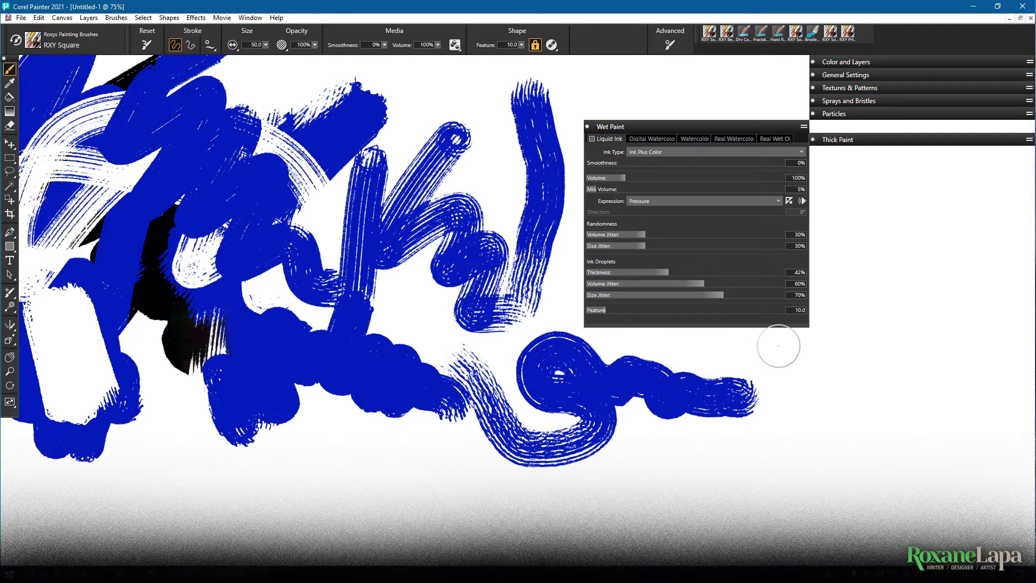
- Set volume expression to None and drag all jitter sliders to 0
{"action": "left_click", "coordinate": [653, 201]}
{"action": "left_click", "coordinate": [654, 211]}
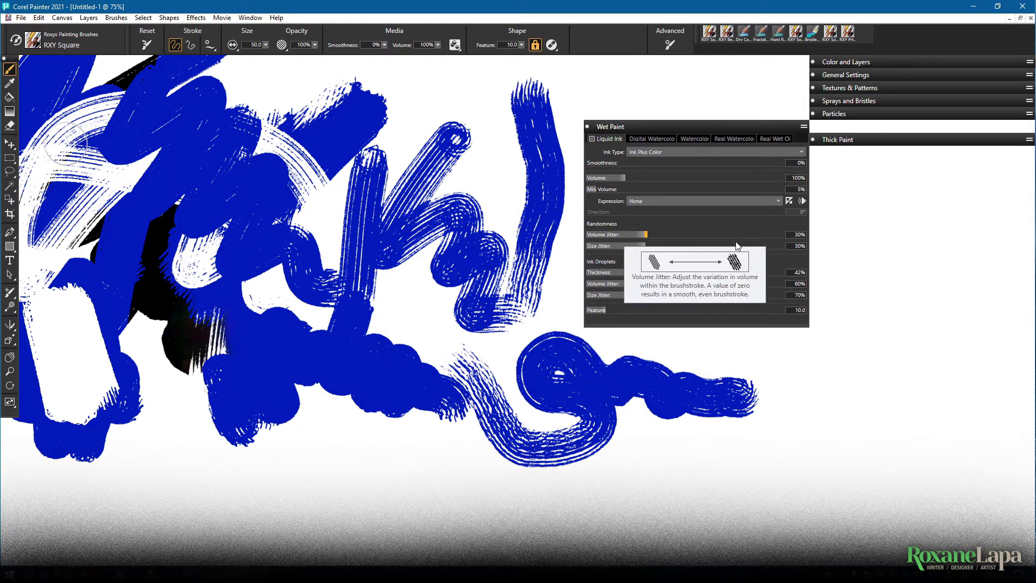
{"action": "left_click_drag", "start_coordinate": [645, 236], "coordinate": [584, 236]}
{"action": "left_click_drag", "start_coordinate": [645, 246], "coordinate": [584, 246]}
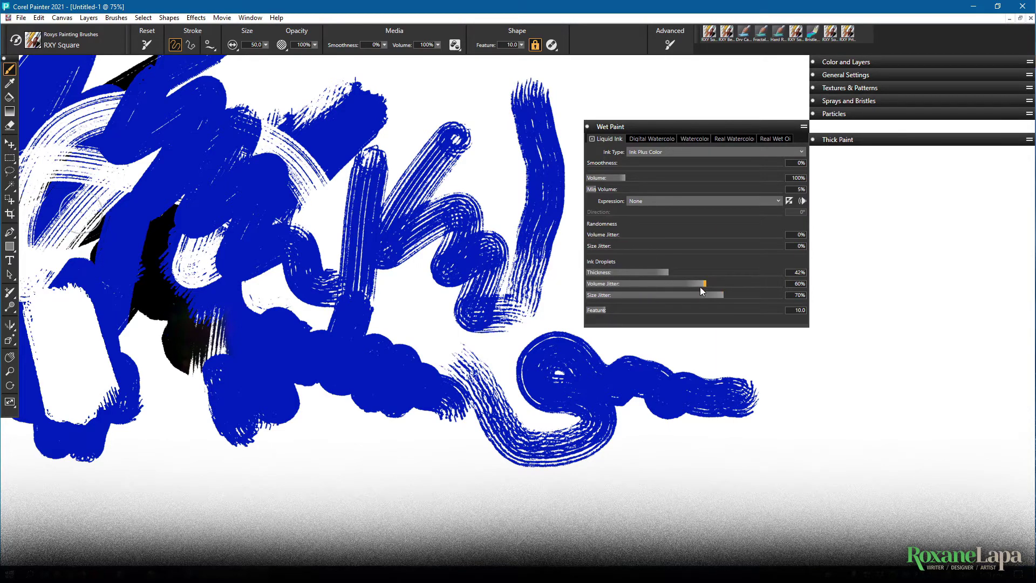
{"action": "left_click_drag", "start_coordinate": [701, 284], "coordinate": [584, 284]}
{"action": "left_click_drag", "start_coordinate": [724, 299], "coordinate": [584, 297]}
- Set Feature to 50 and paint double-line strokes, the second at 20% droplet thickness
{"action": "scroll", "coordinate": [312, 347], "scroll_direction": "down", "scroll_amount": 5}
{"action": "scroll", "coordinate": [313, 347], "scroll_direction": "left", "scroll_amount": 5}
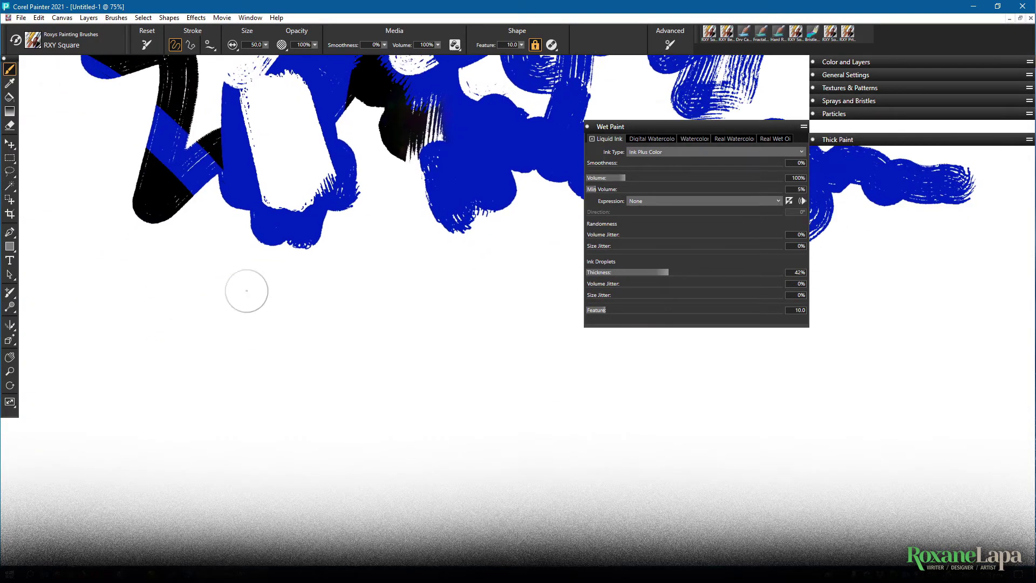
{"action": "double_click", "coordinate": [794, 310]}
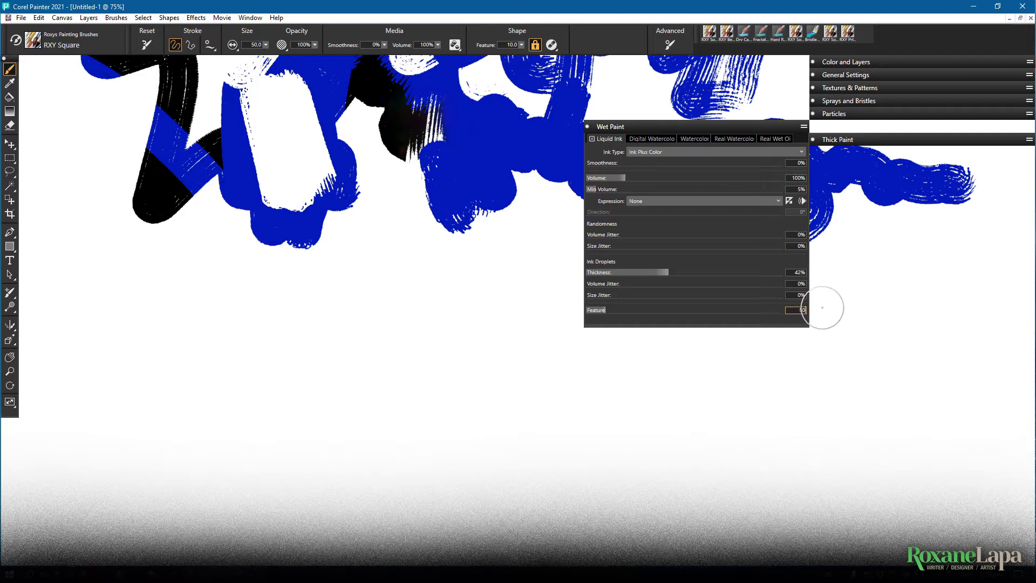
{"action": "type", "text": "50"}
{"action": "key", "text": "Return"}
{"action": "left_click_drag", "start_coordinate": [198, 225], "coordinate": [339, 322]}
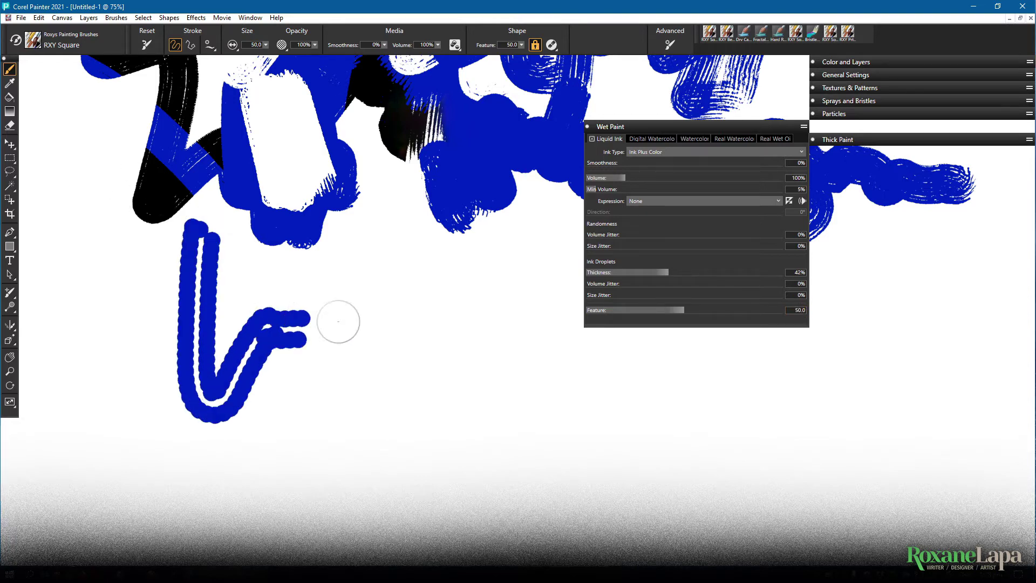
{"action": "left_click", "coordinate": [626, 272]}
{"action": "left_click_drag", "start_coordinate": [339, 235], "coordinate": [425, 384]}
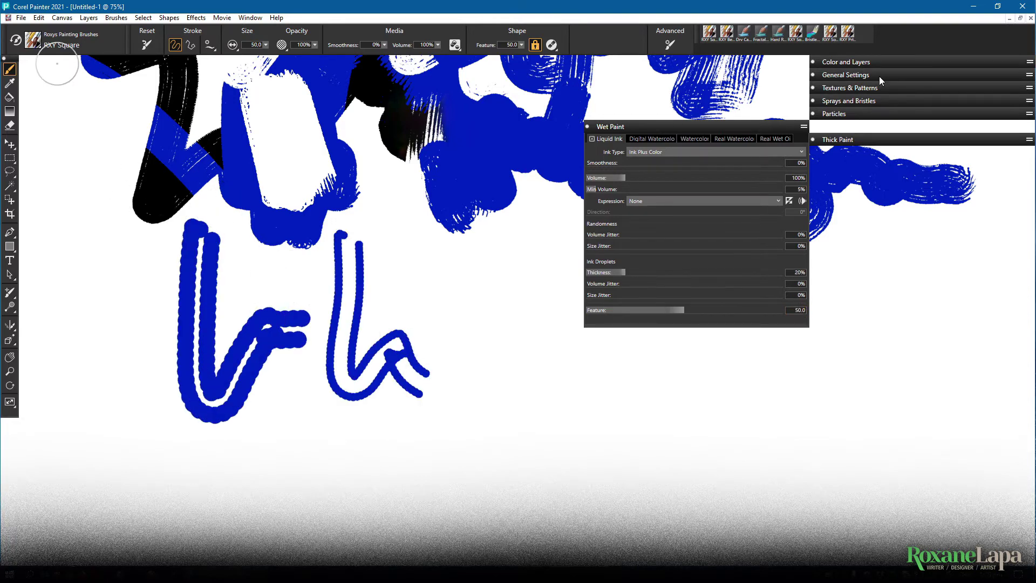
- Set brush spacing to 200% and paint a dotted double-line column
{"action": "left_click", "coordinate": [880, 80]}
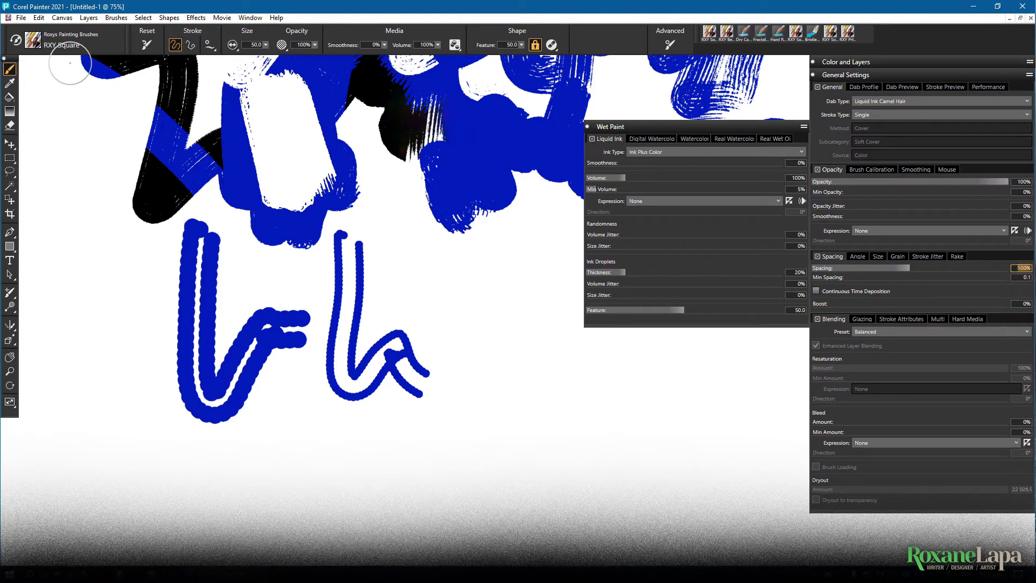
{"action": "type", "text": "200"}
{"action": "key", "text": "Return"}
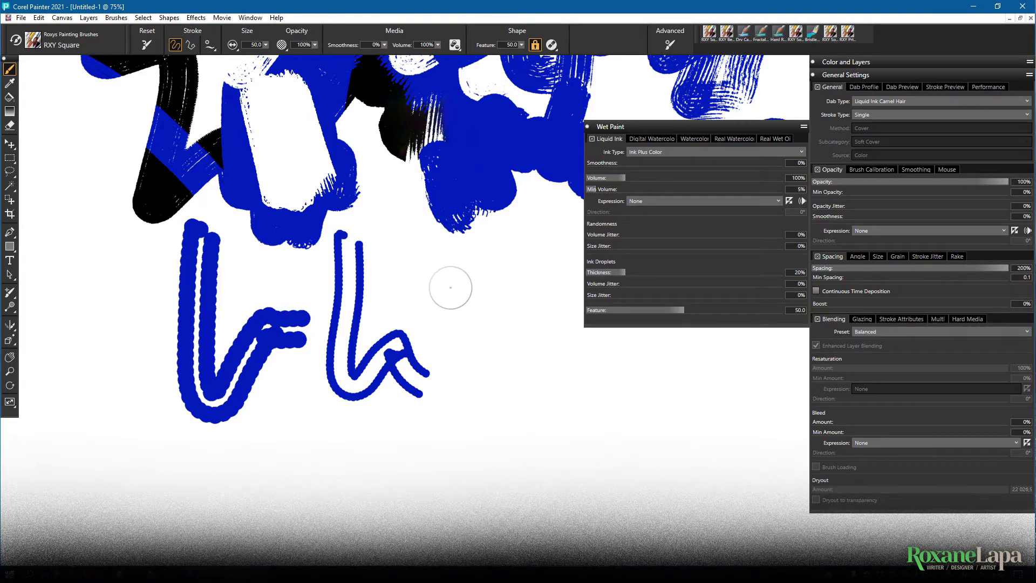
{"action": "left_click_drag", "start_coordinate": [449, 294], "coordinate": [448, 469]}
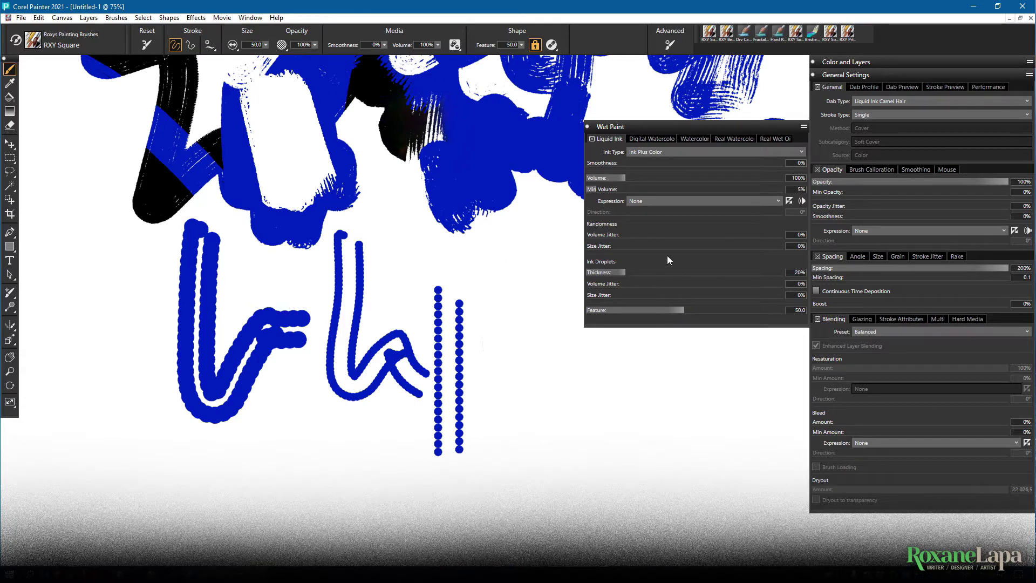
- Paint a test dot and dotted columns with volume jitter at 100%, then reset it to 0
{"action": "left_click_drag", "start_coordinate": [669, 234], "coordinate": [782, 235]}
{"action": "left_click", "coordinate": [484, 312]}
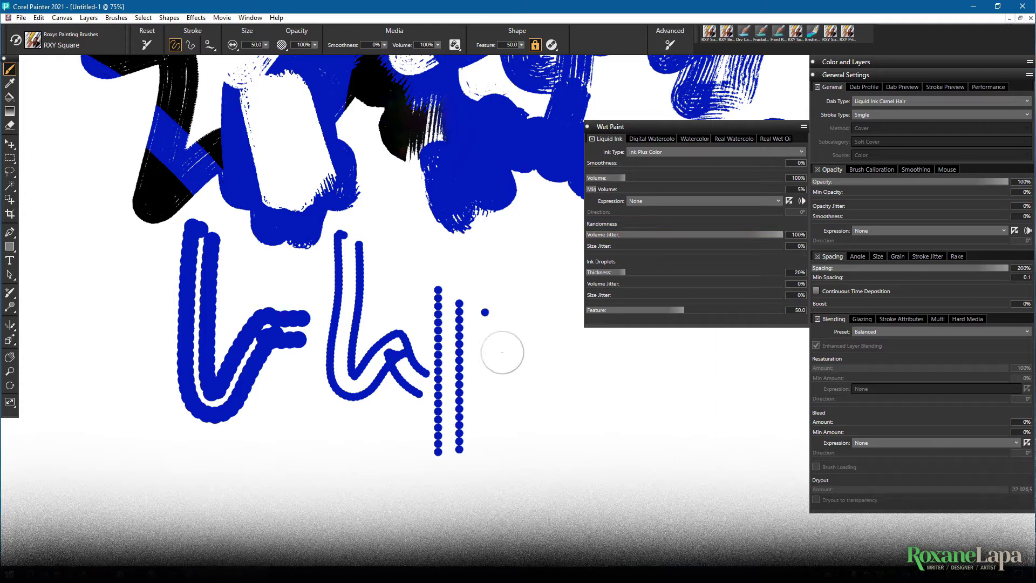
{"action": "left_click_drag", "start_coordinate": [502, 352], "coordinate": [493, 474]}
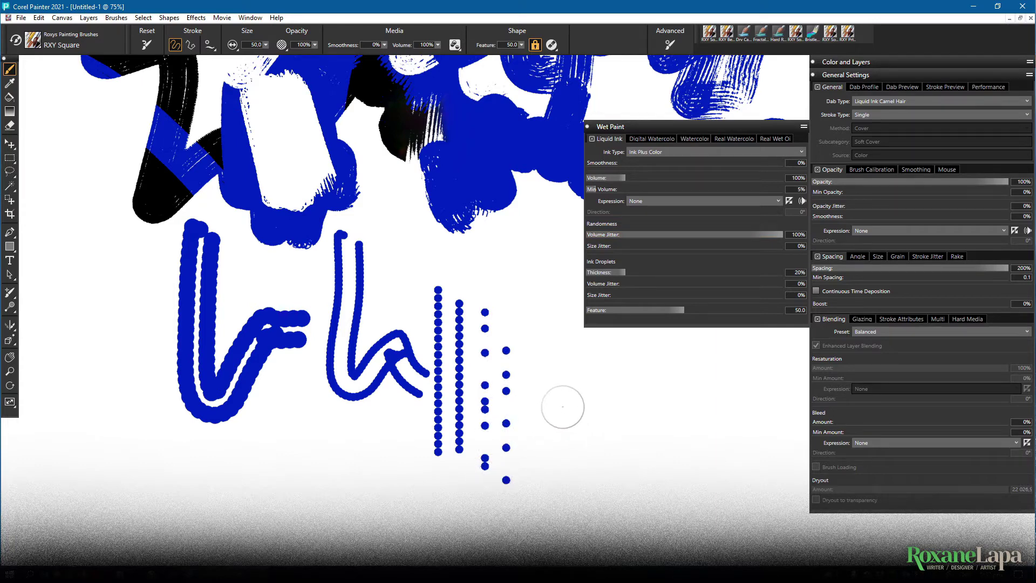
{"action": "mouse_move", "coordinate": [675, 235]}
{"action": "left_mouse_down"}
{"action": "mouse_move", "coordinate": [584, 237]}
{"action": "mouse_move", "coordinate": [783, 245]}
{"action": "left_mouse_up"}
- Paint more dotted columns with droplet volume jitter, then size jitter, at 100%
{"action": "left_click_drag", "start_coordinate": [541, 309], "coordinate": [550, 474]}
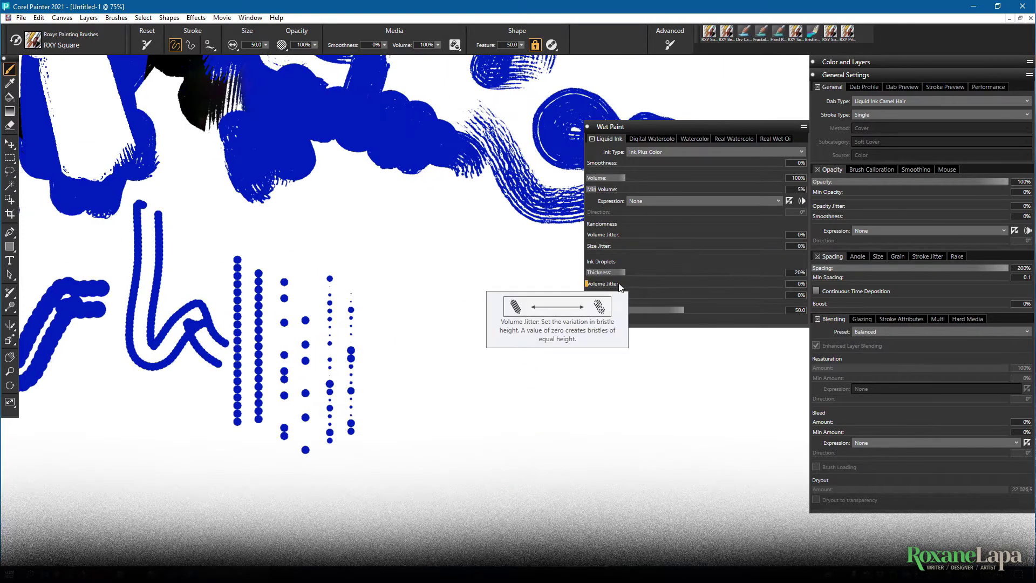
{"action": "left_click_drag", "start_coordinate": [652, 283], "coordinate": [783, 283]}
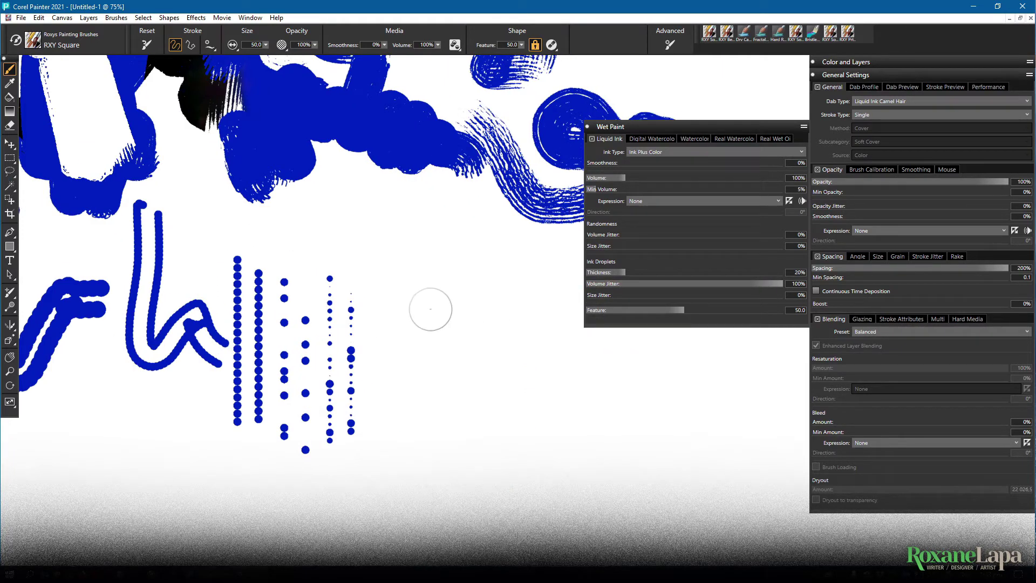
{"action": "left_click_drag", "start_coordinate": [415, 271], "coordinate": [416, 485]}
{"action": "mouse_move", "coordinate": [621, 284]}
{"action": "left_mouse_down"}
{"action": "mouse_move", "coordinate": [568, 286]}
{"action": "mouse_move", "coordinate": [794, 297]}
{"action": "left_mouse_up"}
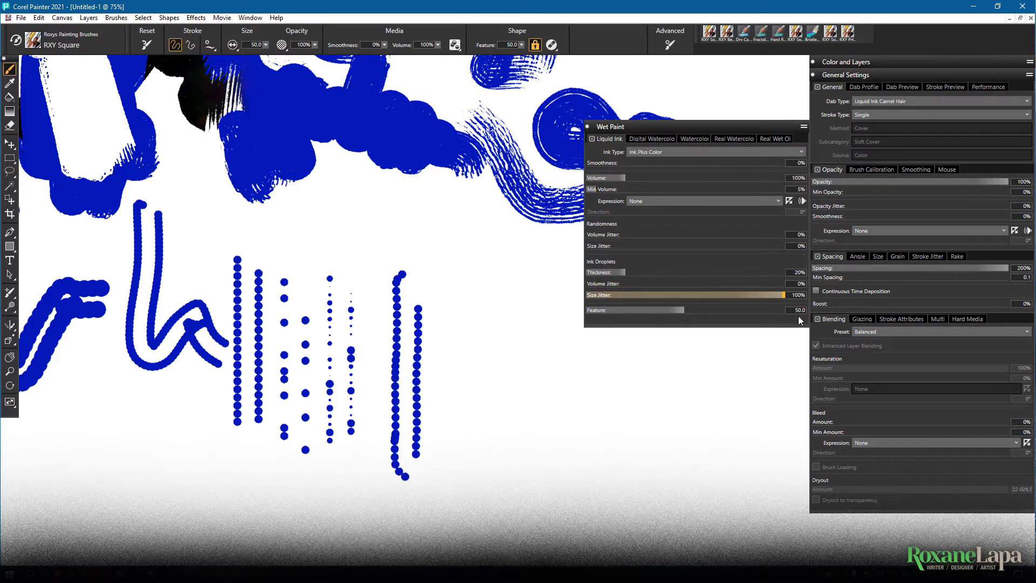
{"action": "left_click_drag", "start_coordinate": [471, 271], "coordinate": [456, 464]}
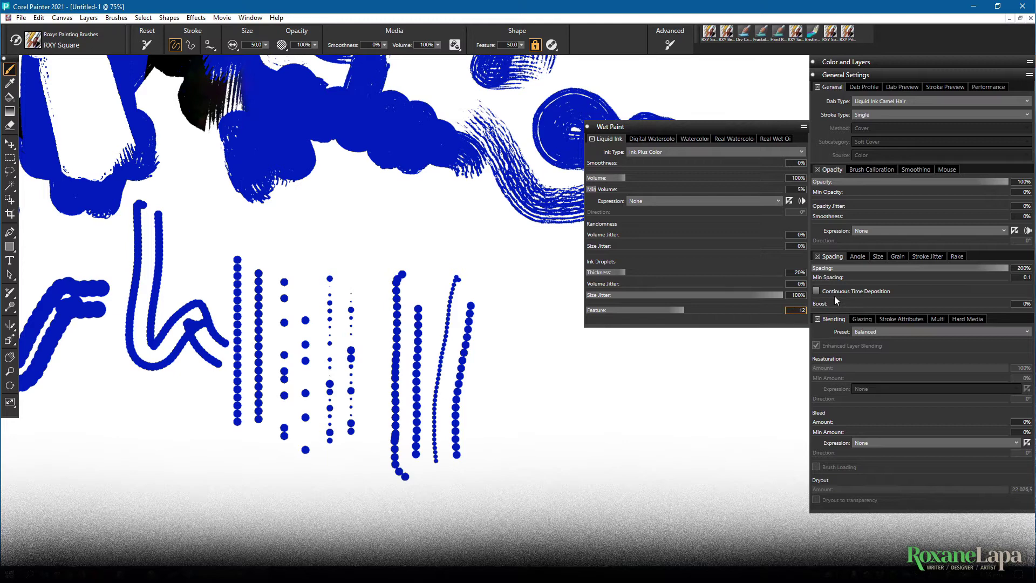
- Confirm Feature 12 and make ink volume follow pen pressure
{"action": "key", "text": "Return"}
{"action": "left_click", "coordinate": [658, 200]}
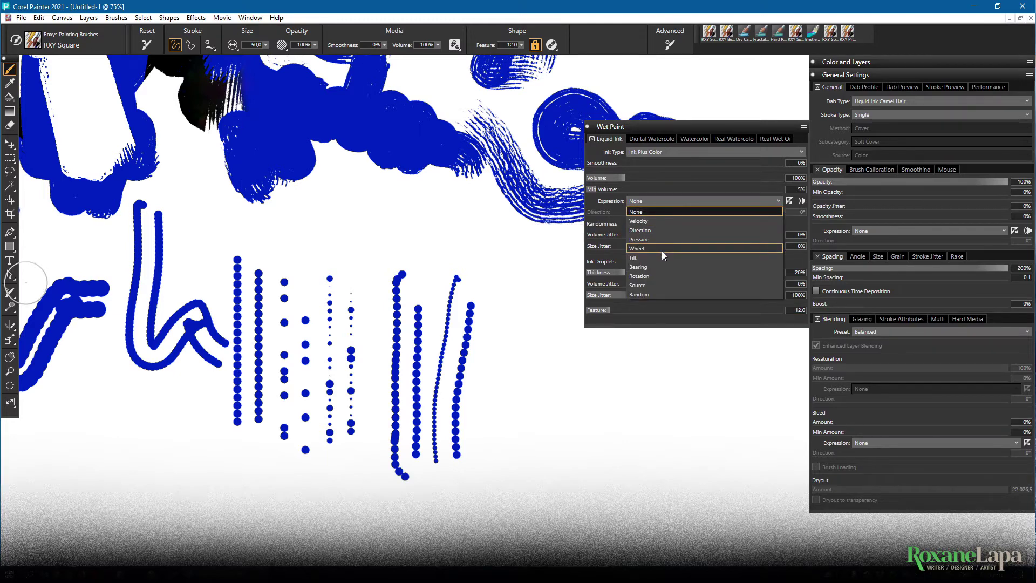
{"action": "left_click", "coordinate": [640, 239]}
- Set all four jitter values to 40% and paint a long wavy liquid-ink stroke in empty space
{"action": "left_click", "coordinate": [796, 234]}
{"action": "type", "text": "40"}
{"action": "key", "text": "Tab"}
{"action": "type", "text": "40"}
{"action": "key", "text": "Tab"}
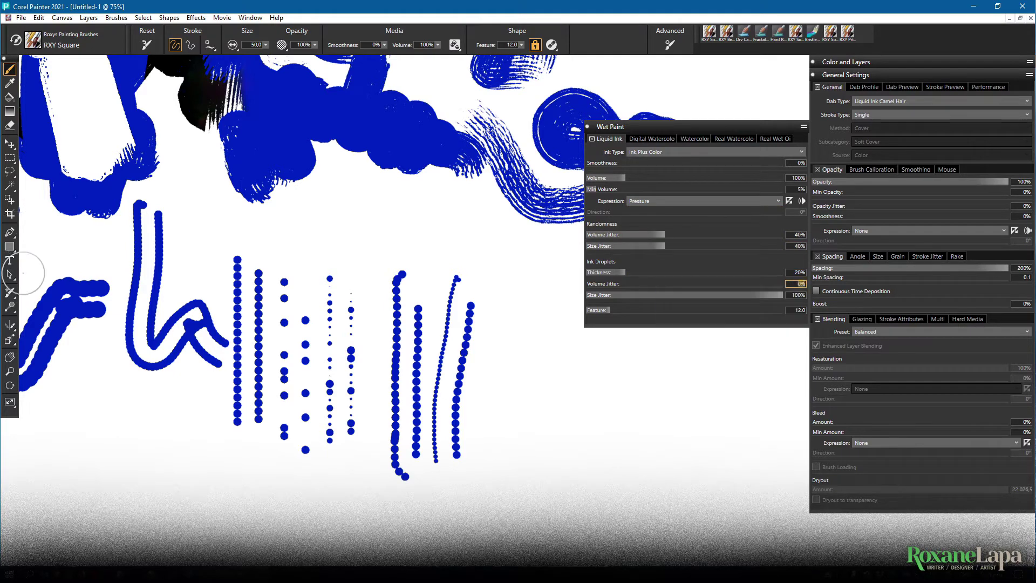
{"action": "type", "text": "40"}
{"action": "key", "text": "Tab"}
{"action": "type", "text": "40"}
{"action": "key", "text": "Return"}
{"action": "mouse_move", "coordinate": [495, 312]}
{"action": "left_mouse_down"}
{"action": "mouse_move", "coordinate": [306, 223]}
{"action": "mouse_move", "coordinate": [244, 223]}
{"action": "left_mouse_up"}
{"action": "mouse_move", "coordinate": [292, 160]}
{"action": "left_mouse_down"}
{"action": "mouse_move", "coordinate": [336, 224]}
{"action": "mouse_move", "coordinate": [435, 303]}
{"action": "mouse_move", "coordinate": [537, 334]}
{"action": "left_mouse_up"}
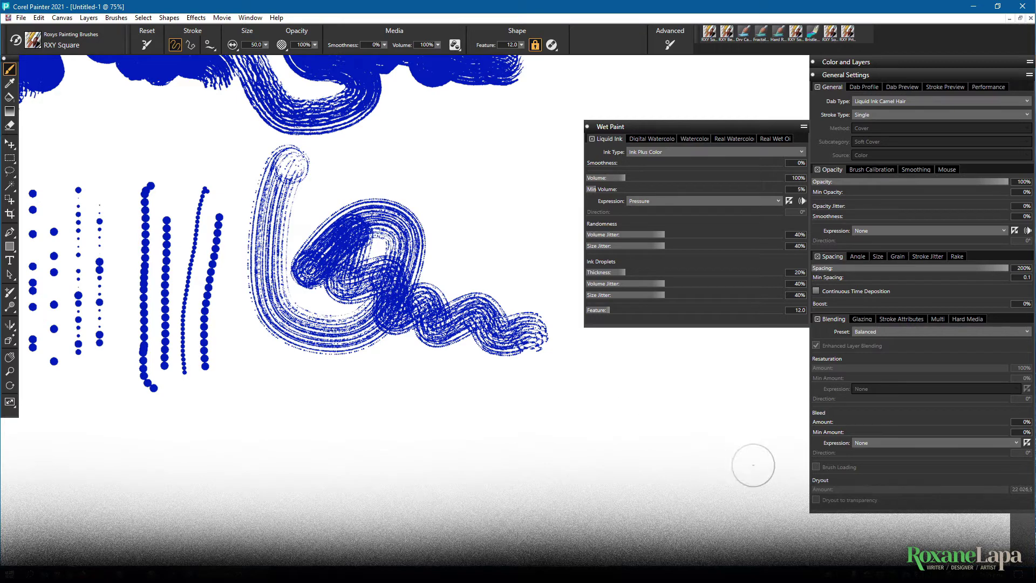
- Raise Feature to 100, paint a column of ink dots, and set volume expression to None
{"action": "left_click_drag", "start_coordinate": [610, 311], "coordinate": [782, 311]}
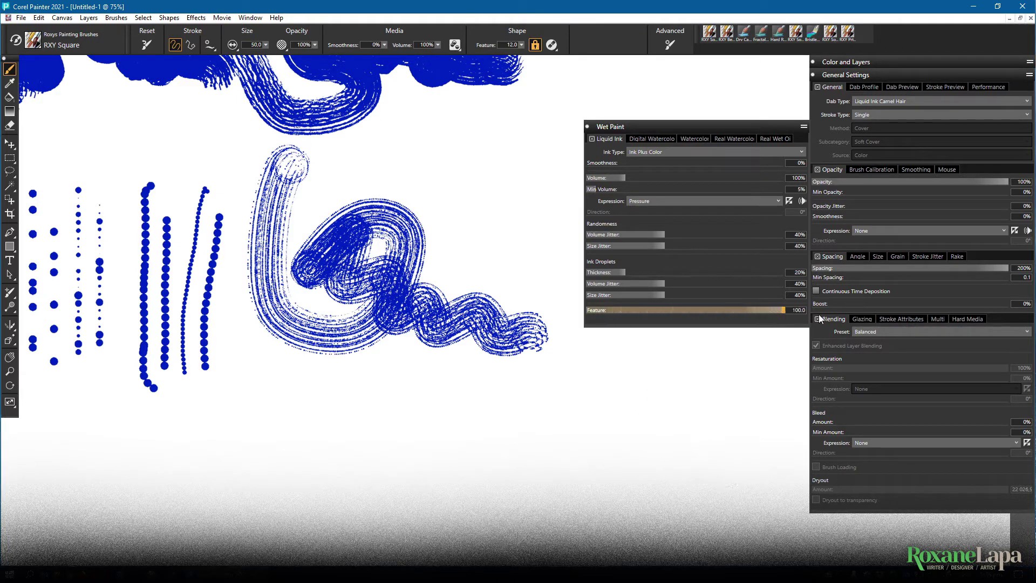
{"action": "left_click_drag", "start_coordinate": [495, 151], "coordinate": [494, 252]}
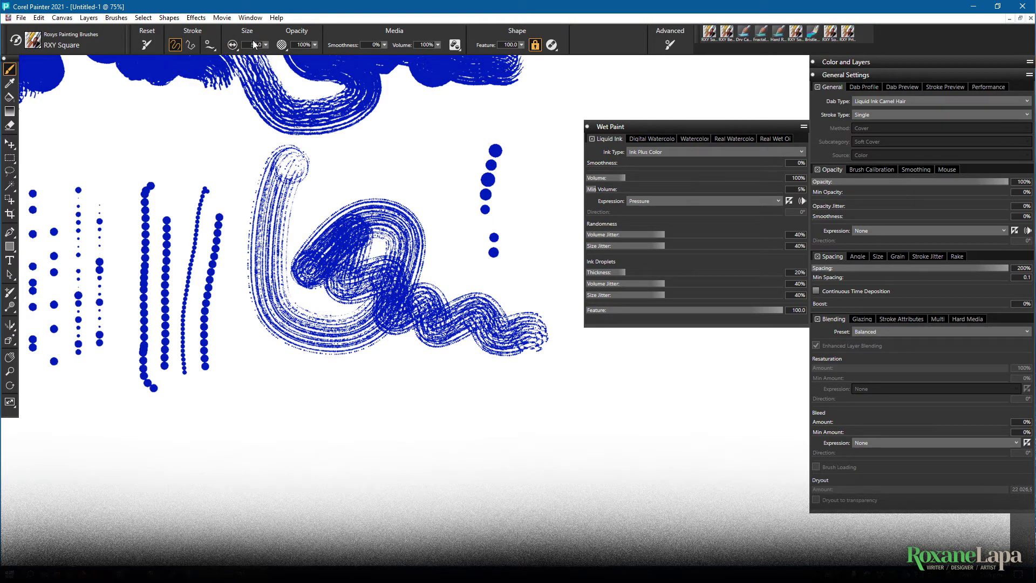
{"action": "left_click", "coordinate": [701, 201]}
{"action": "left_click", "coordinate": [660, 211]}
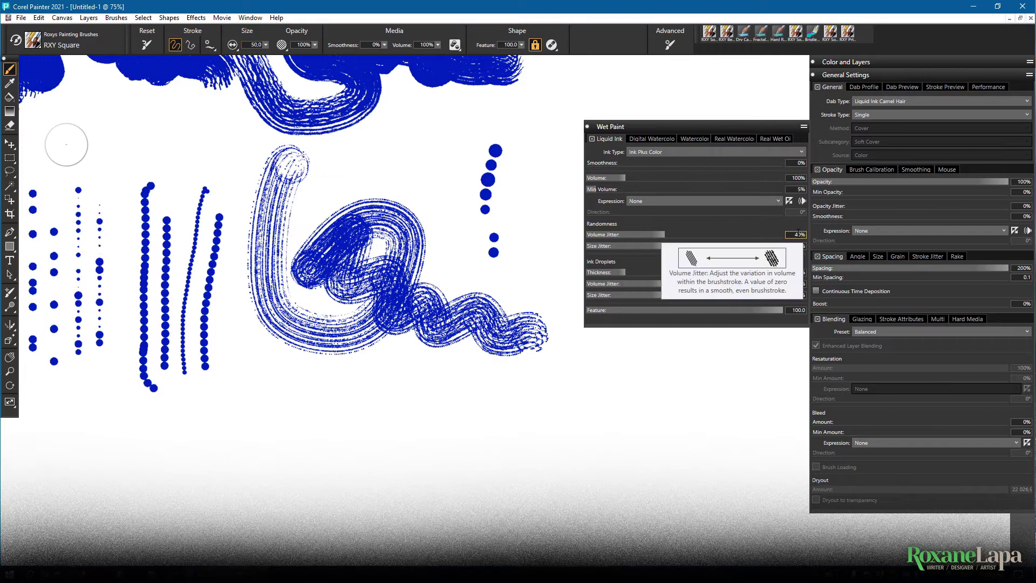
- Set jitter to 75% and droplet thickness to 4%, then paint sparse dotted strokes
{"action": "type", "text": "75"}
{"action": "key", "text": "Return"}
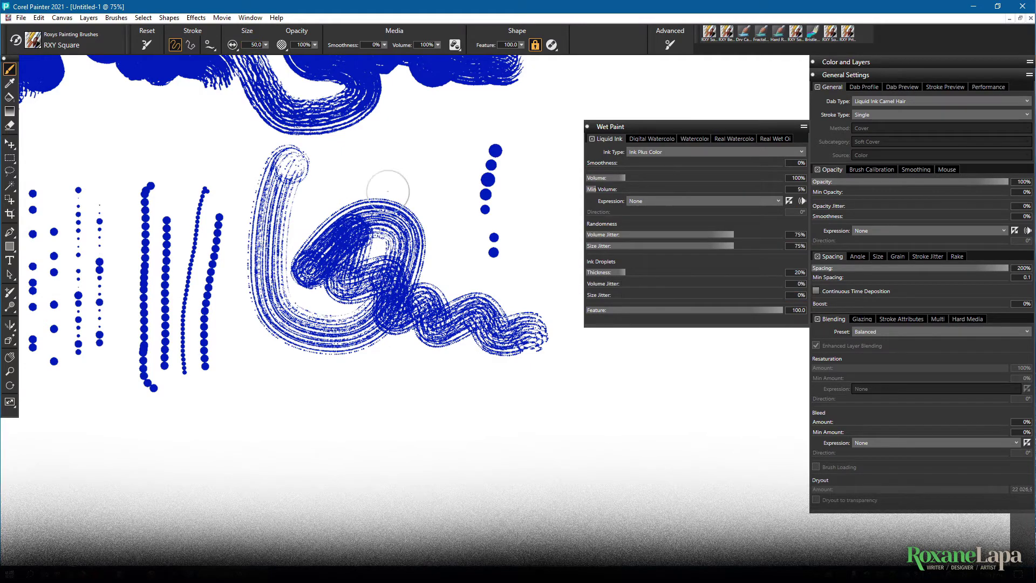
{"action": "type", "text": "4"}
{"action": "key", "text": "Return"}
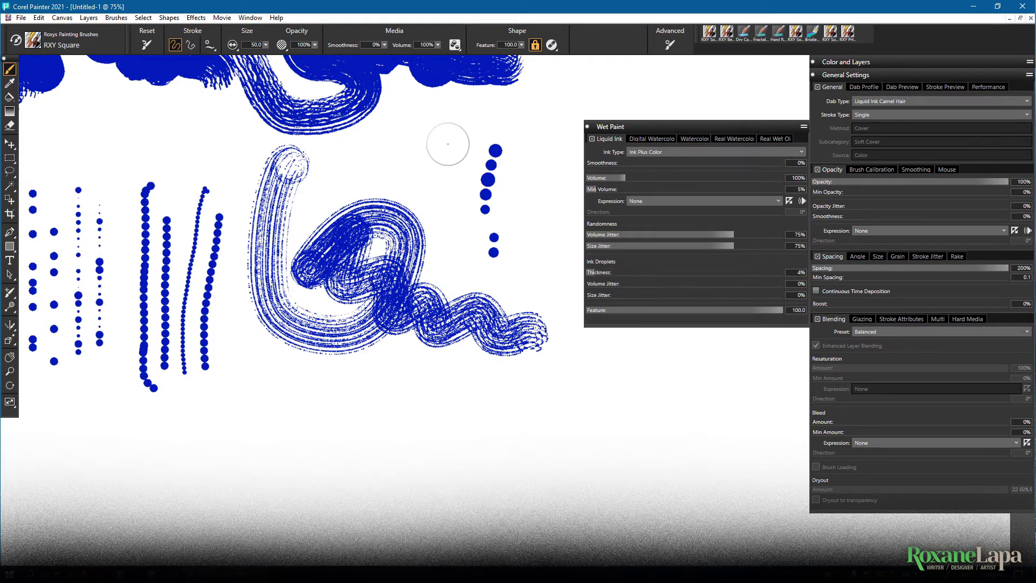
{"action": "mouse_move", "coordinate": [541, 132]}
{"action": "left_mouse_down"}
{"action": "mouse_move", "coordinate": [512, 274]}
{"action": "mouse_move", "coordinate": [437, 401]}
{"action": "mouse_move", "coordinate": [521, 412]}
{"action": "mouse_move", "coordinate": [486, 426]}
{"action": "mouse_move", "coordinate": [682, 435]}
{"action": "left_mouse_up"}
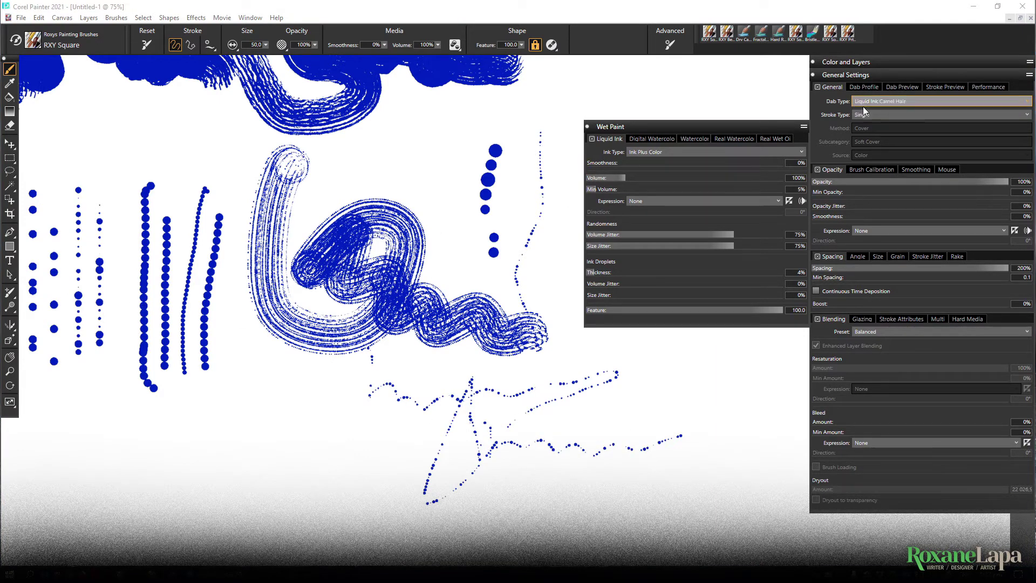
- Load a captured-dab Digital Wet brush with the Grainy Digital Wet Abrasive subcategory
{"action": "left_click", "coordinate": [879, 102]}
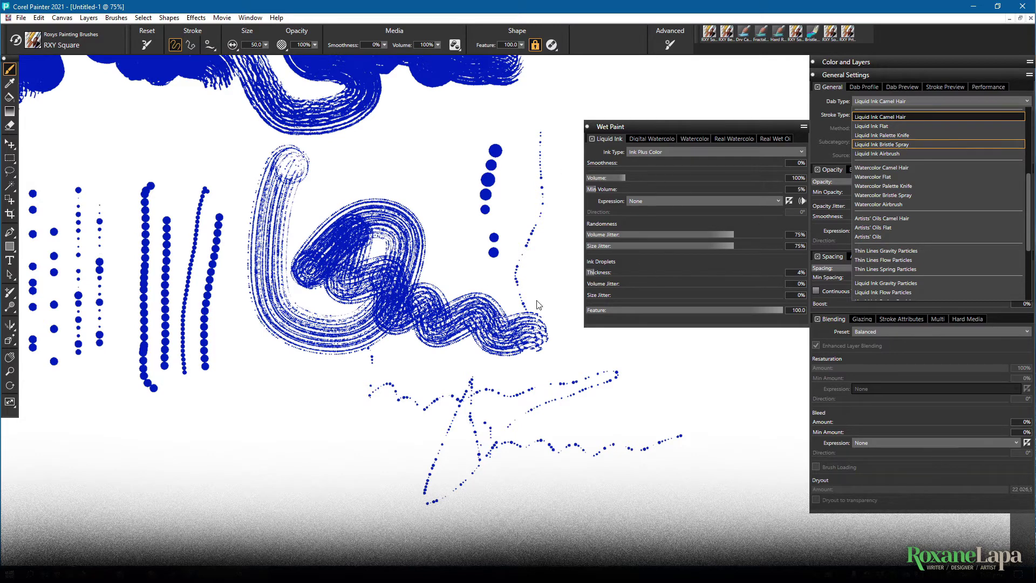
{"action": "key", "text": "Escape"}
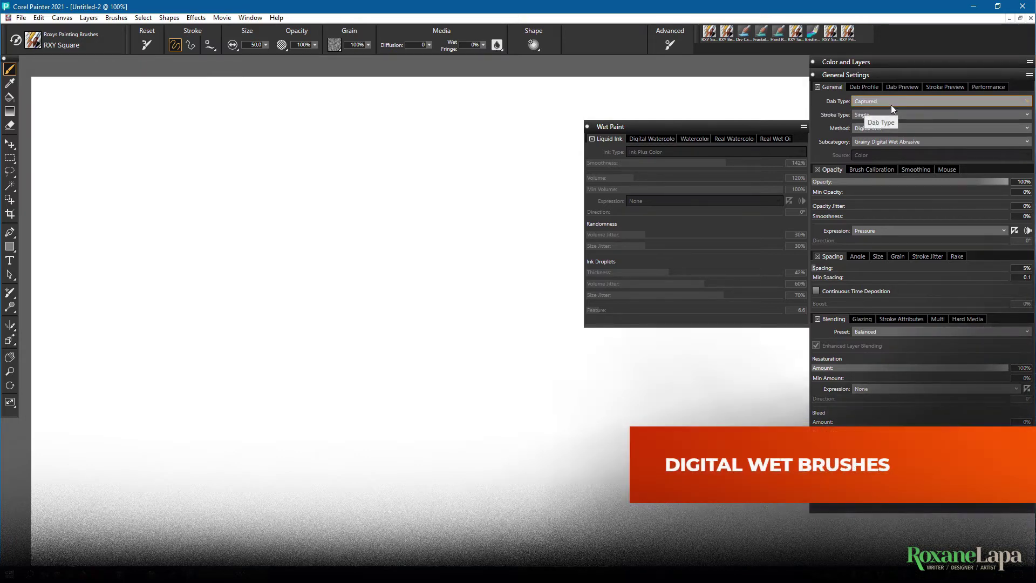
- Keep Digital Wet as the brush method and click the canvas to bring up the Gel Brush prompt
{"action": "left_click", "coordinate": [888, 128]}
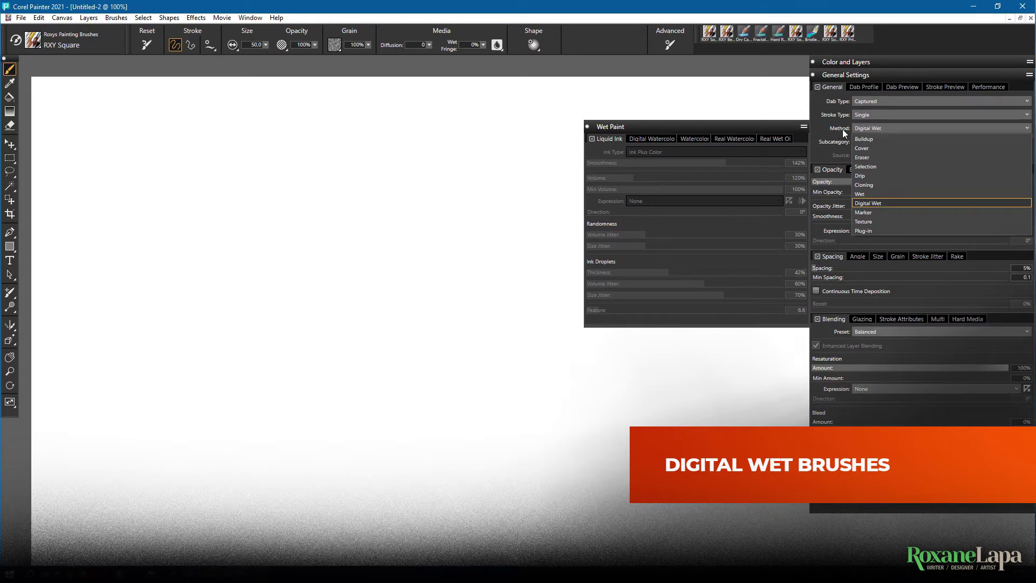
{"action": "left_click", "coordinate": [880, 203]}
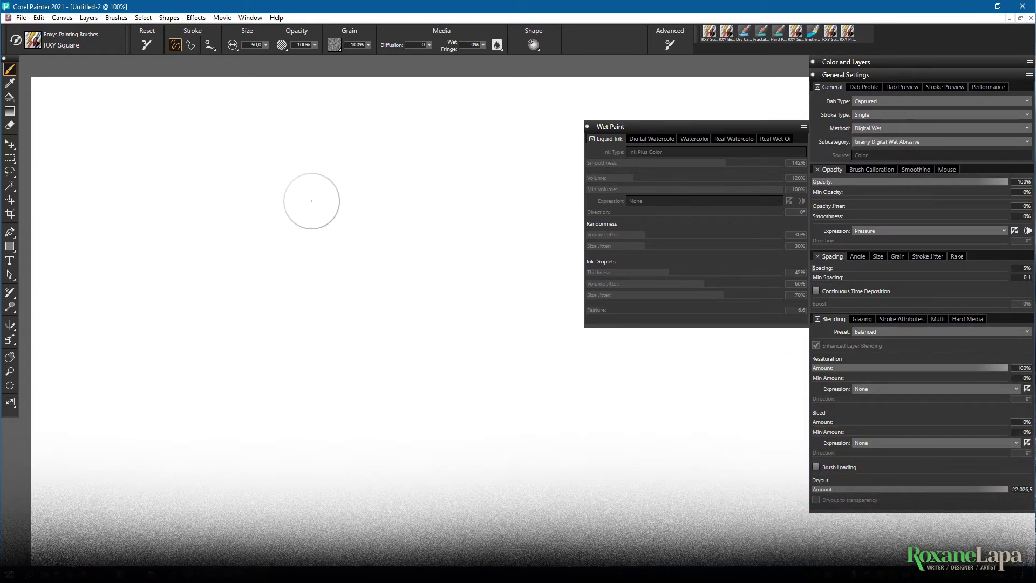
{"action": "left_click", "coordinate": [176, 234]}
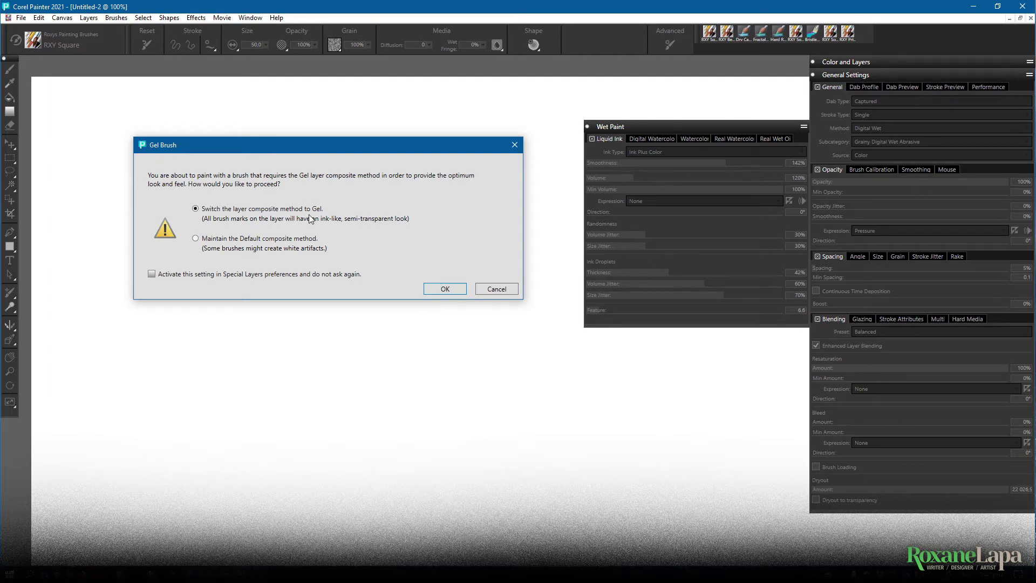
- Accept the Gel layer composite method and paint a wide blue Digital Wet stroke
{"action": "left_click", "coordinate": [442, 290]}
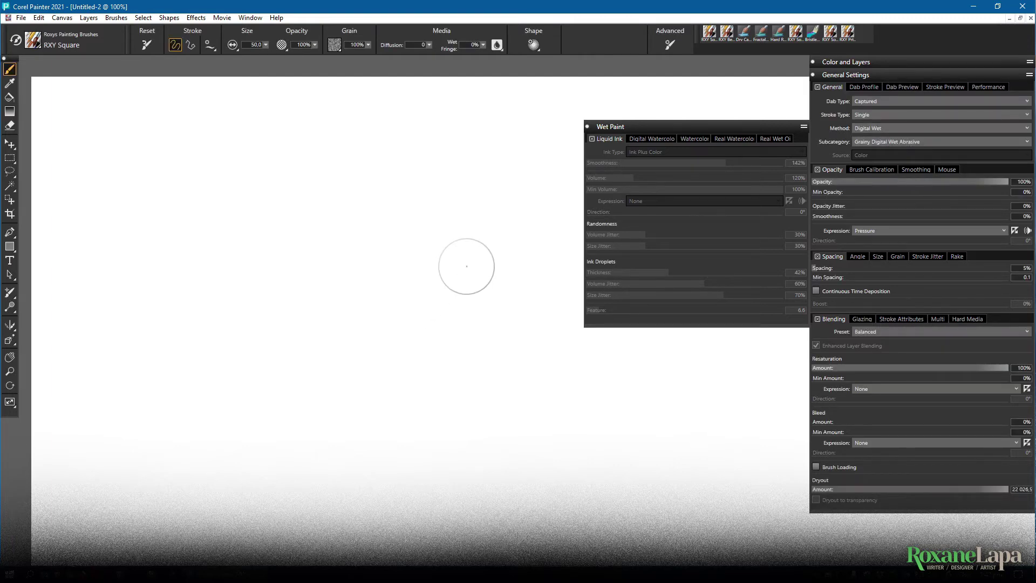
{"action": "left_click", "coordinate": [880, 60]}
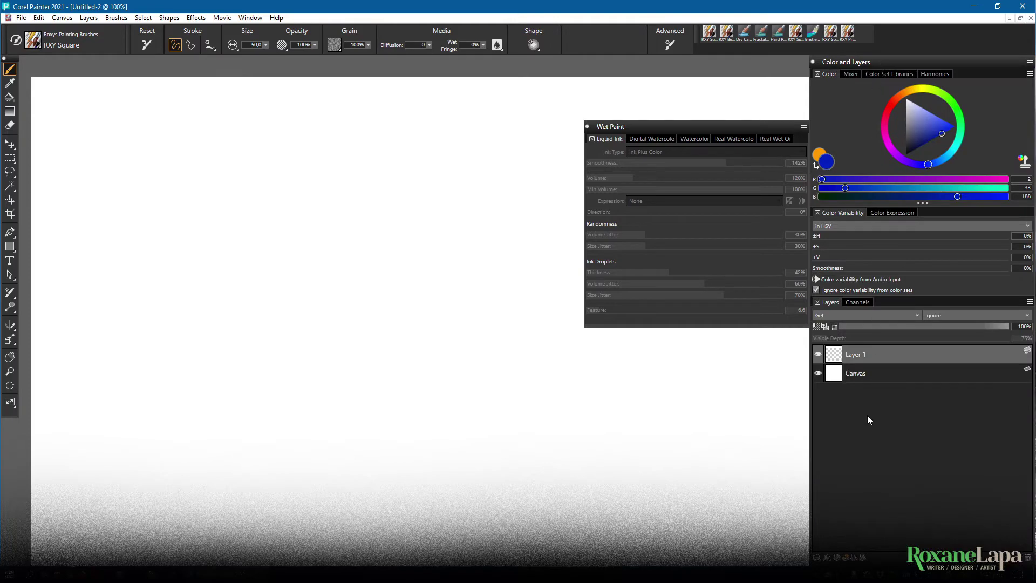
{"action": "left_click", "coordinate": [847, 316]}
{"action": "left_click", "coordinate": [850, 315]}
{"action": "mouse_move", "coordinate": [243, 201]}
{"action": "left_mouse_down"}
{"action": "mouse_move", "coordinate": [324, 301]}
{"action": "mouse_move", "coordinate": [483, 310]}
{"action": "left_mouse_up"}
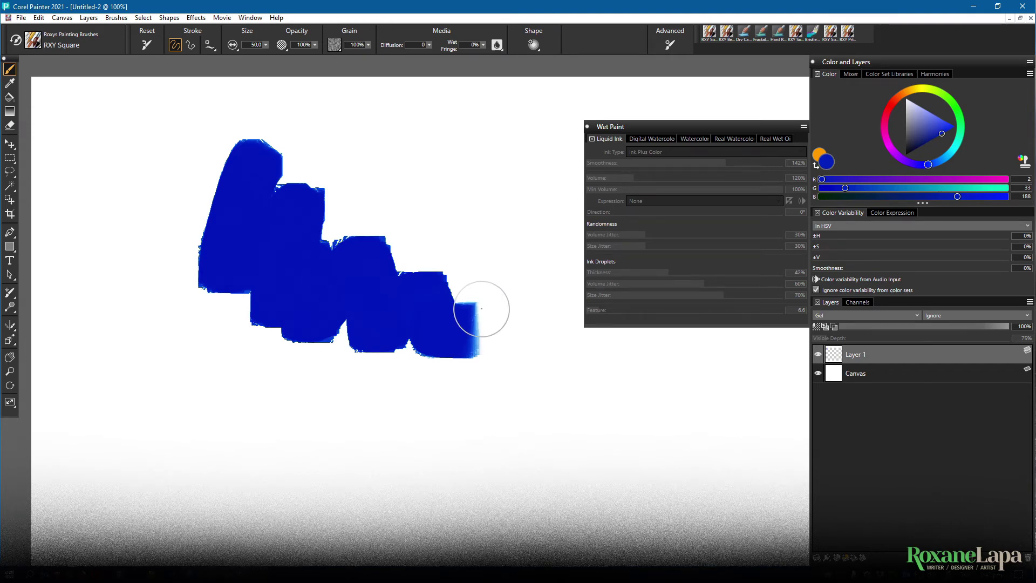
- Tune the Digital Watercolor settings, ending at Diffusion 11 and Wet Fringe 43%
{"action": "left_click", "coordinate": [647, 139]}
{"action": "left_click_drag", "start_coordinate": [643, 150], "coordinate": [654, 152]}
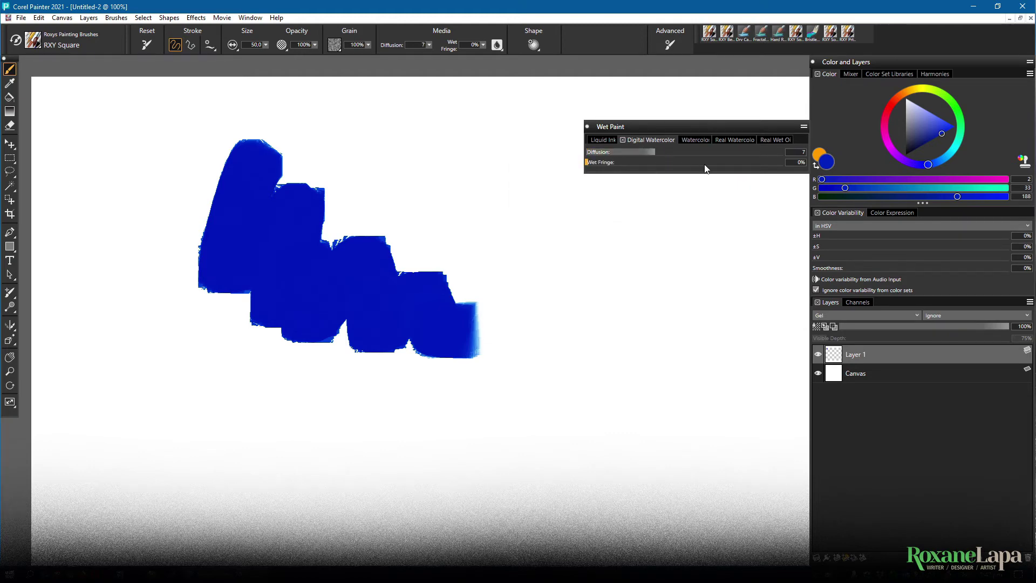
{"action": "left_click", "coordinate": [706, 162]}
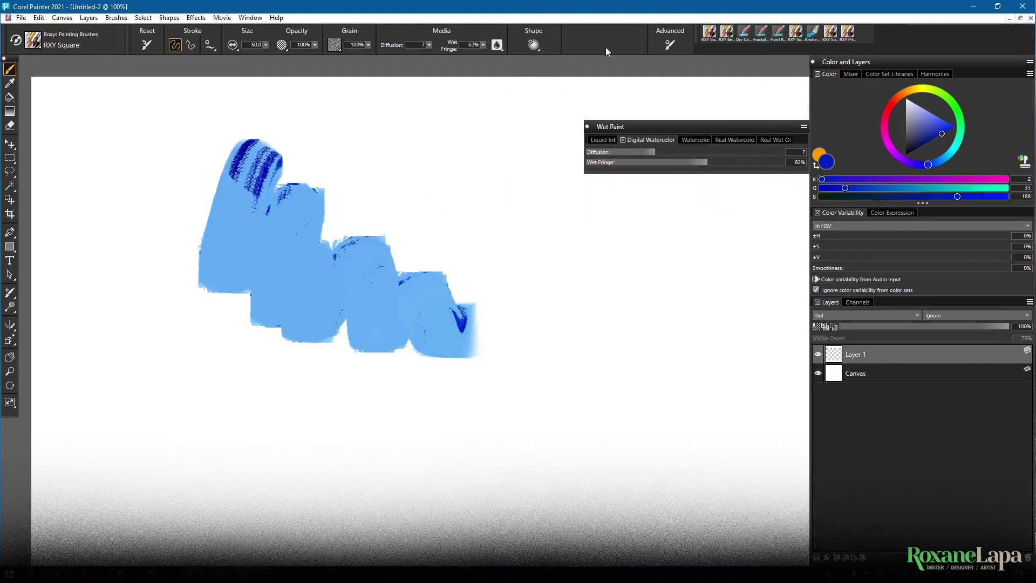
{"action": "left_click_drag", "start_coordinate": [645, 162], "coordinate": [614, 163]}
{"action": "left_click", "coordinate": [696, 152]}
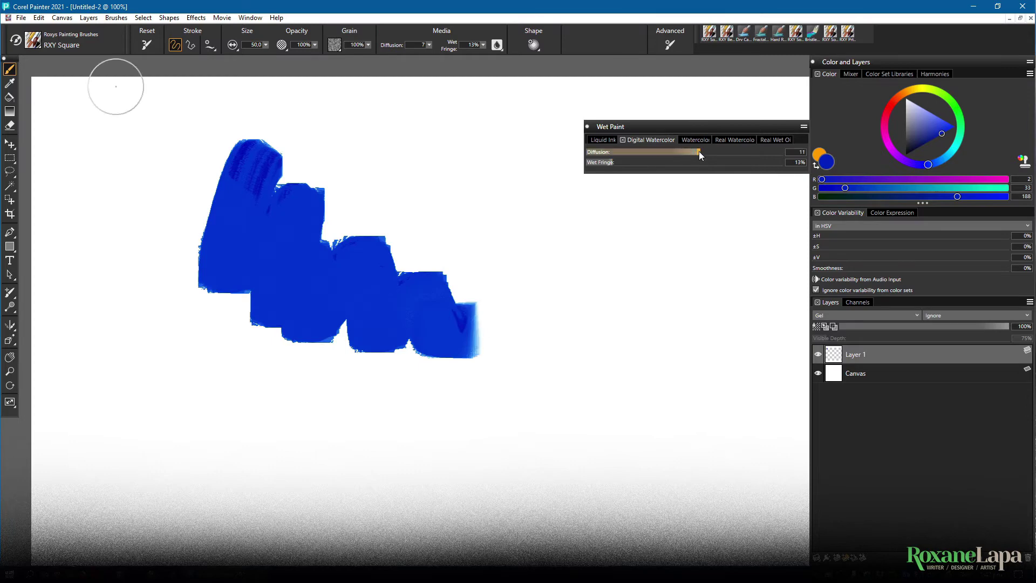
{"action": "left_click", "coordinate": [670, 162]}
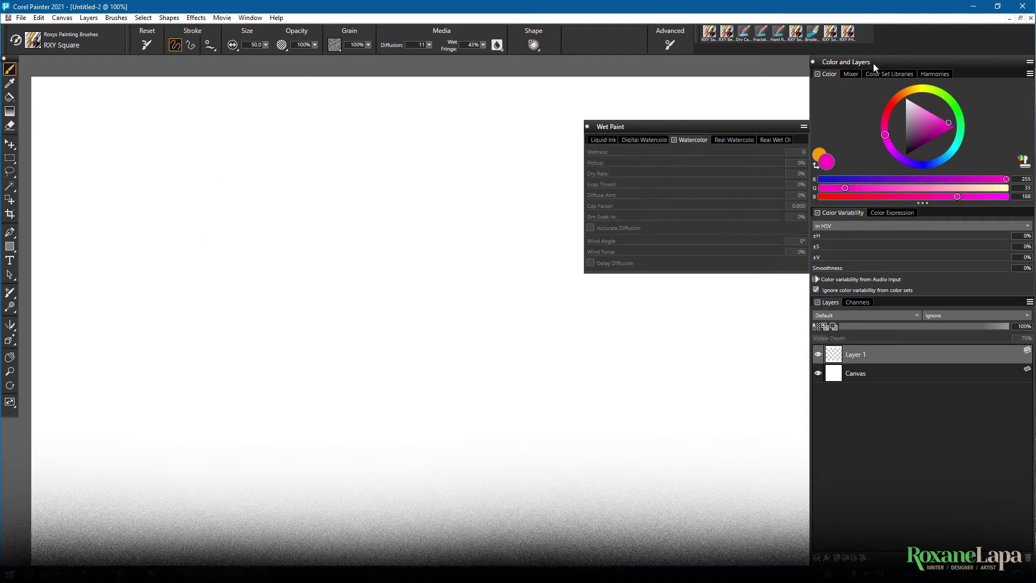
- Change the brush method to Wet and view the Real Watercolor settings
{"action": "left_click", "coordinate": [873, 63]}
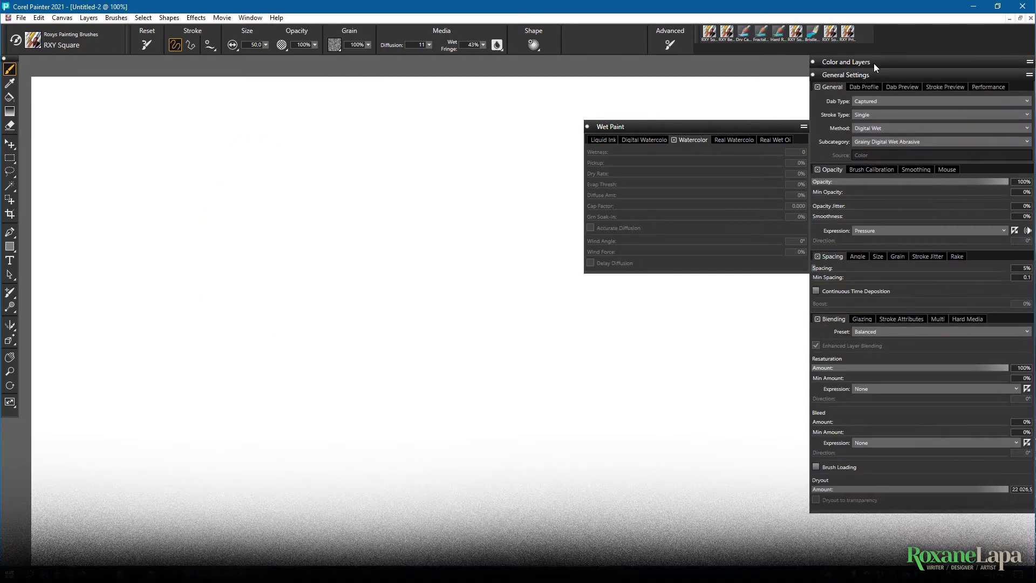
{"action": "left_click", "coordinate": [868, 128]}
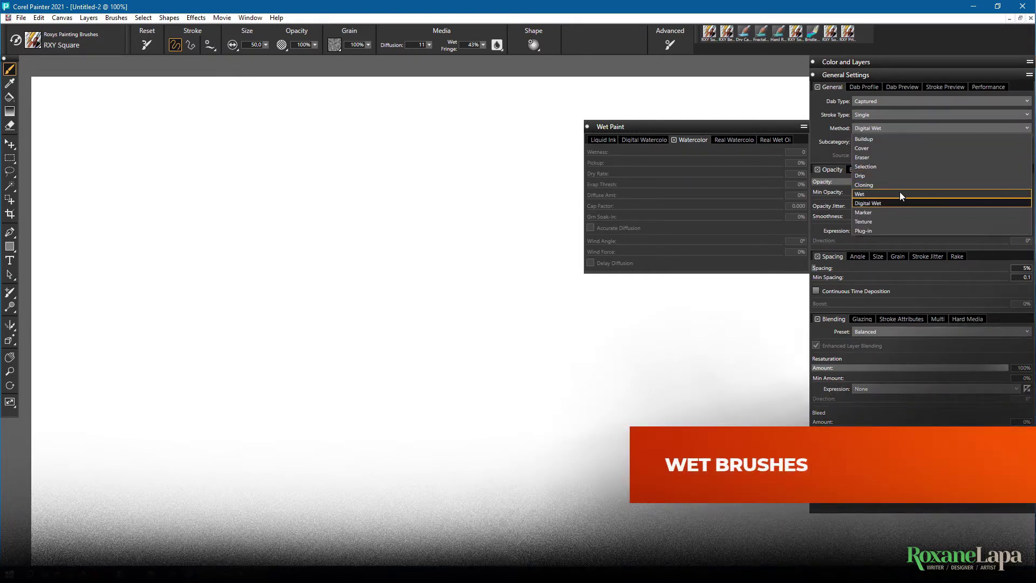
{"action": "left_click", "coordinate": [867, 196]}
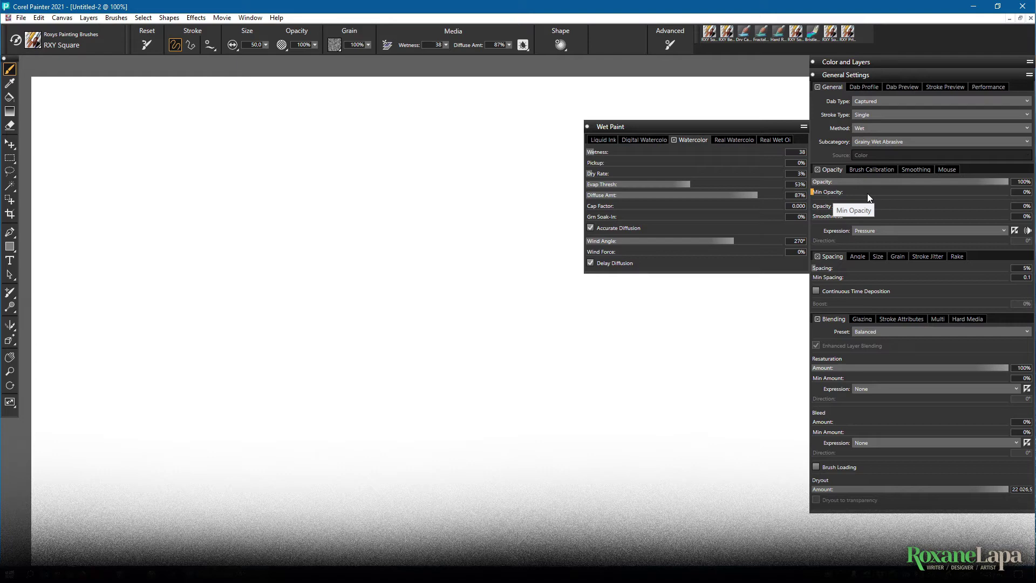
{"action": "left_click", "coordinate": [915, 141]}
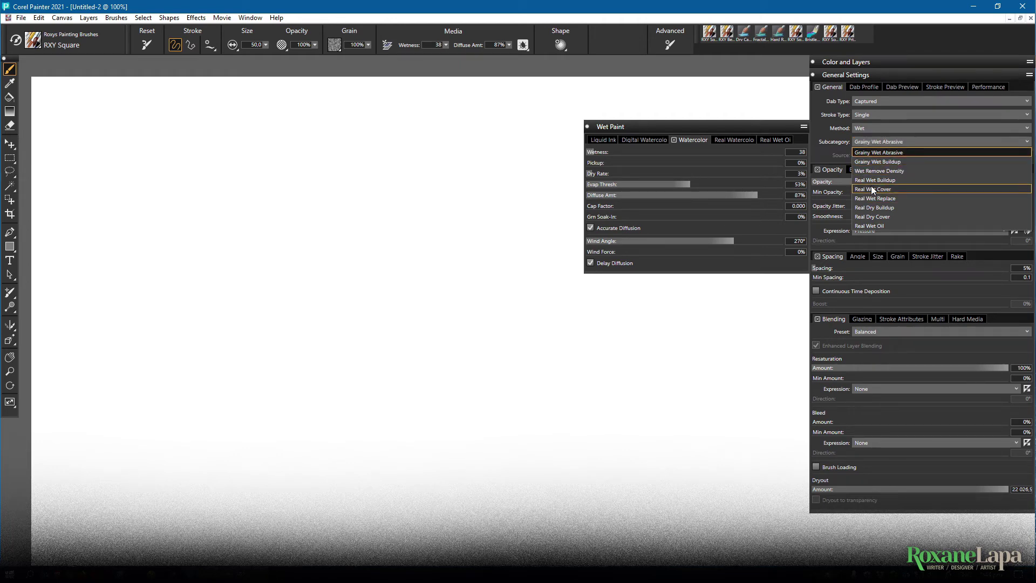
{"action": "left_click", "coordinate": [734, 139]}
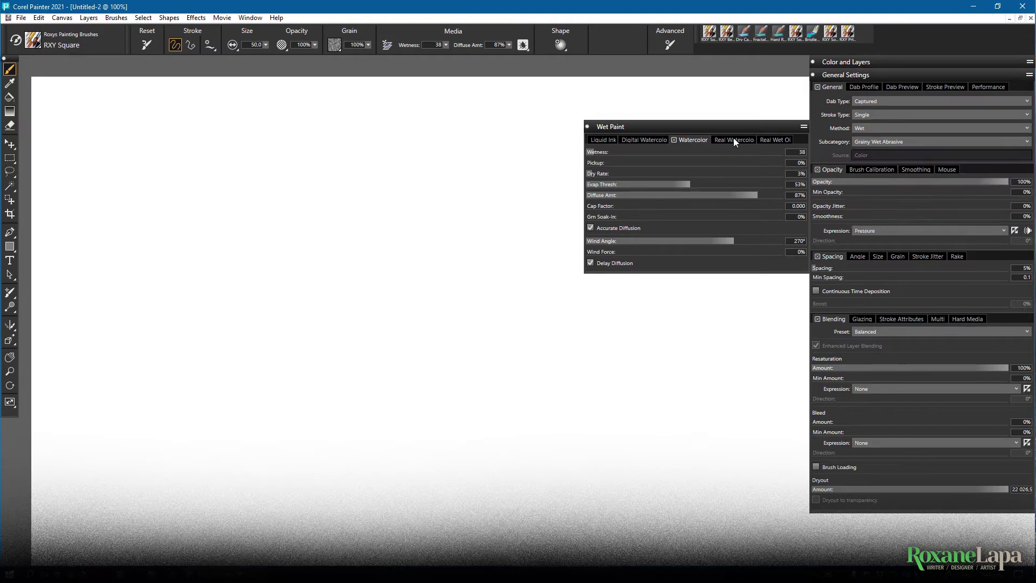
{"action": "left_click", "coordinate": [736, 141]}
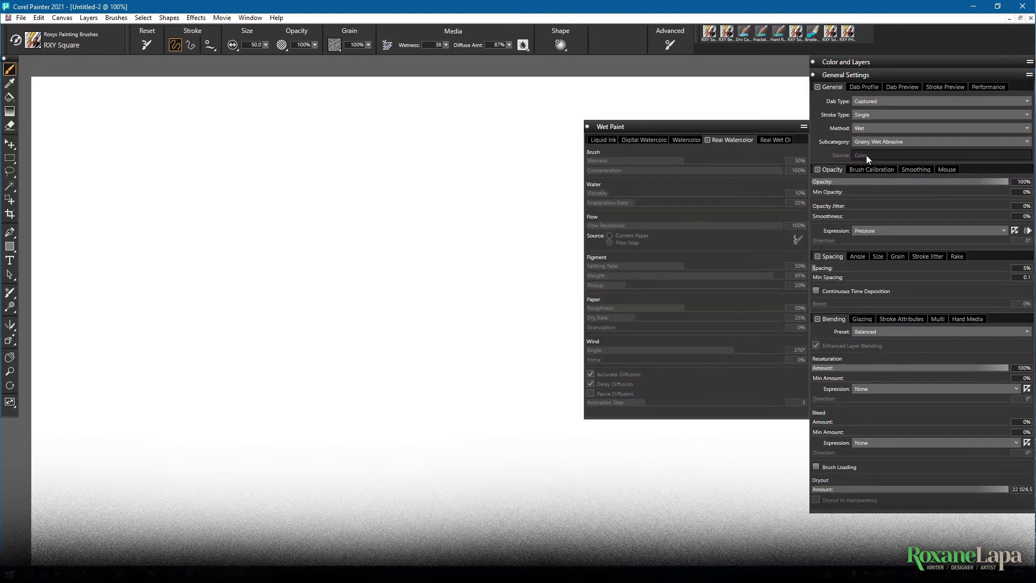
- Show the Real Wet Oil settings and paint a vertical magenta test stroke
{"action": "left_click", "coordinate": [882, 142]}
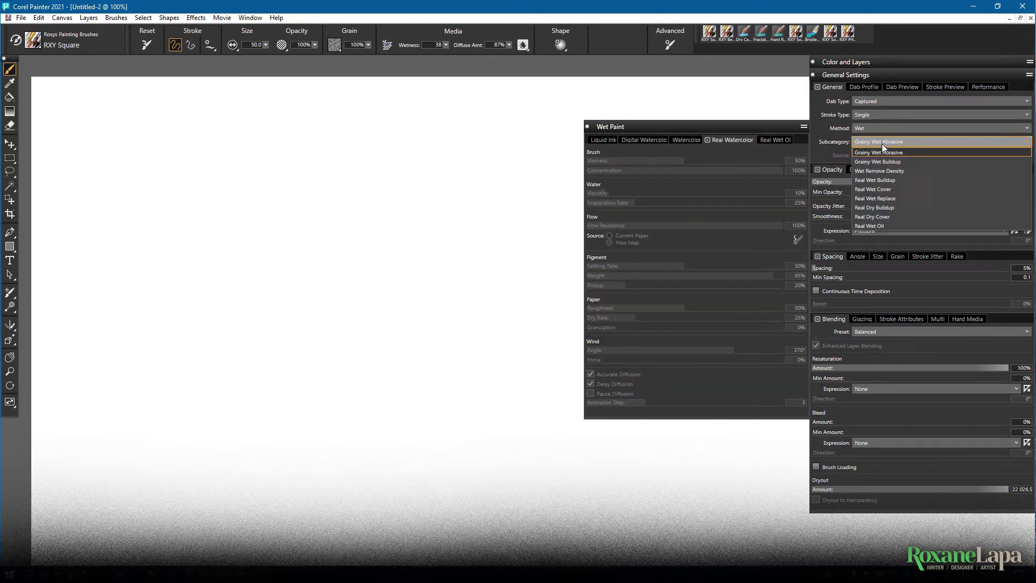
{"action": "left_click", "coordinate": [773, 140]}
{"action": "left_click", "coordinate": [773, 140]}
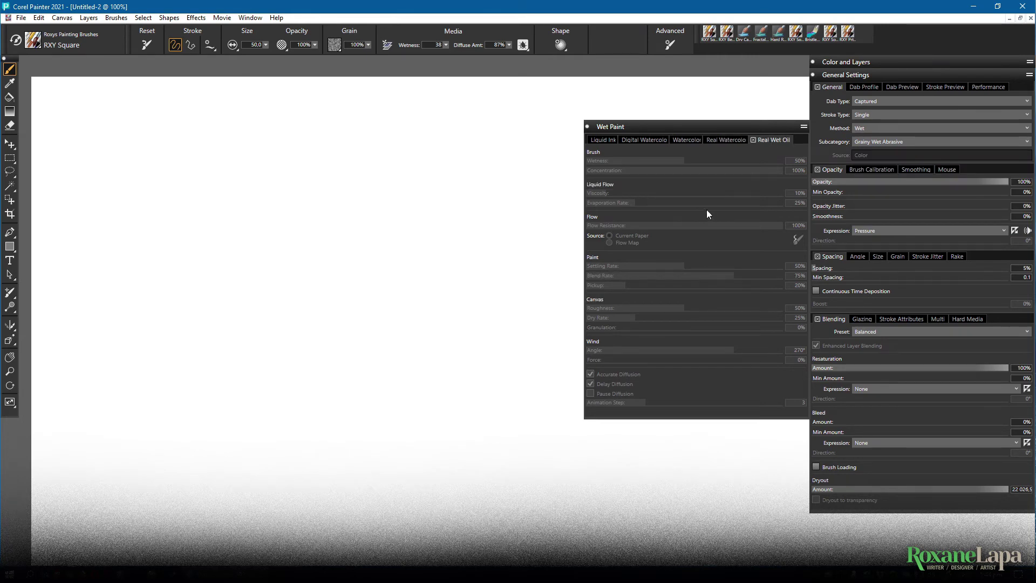
{"action": "left_click_drag", "start_coordinate": [169, 162], "coordinate": [167, 284]}
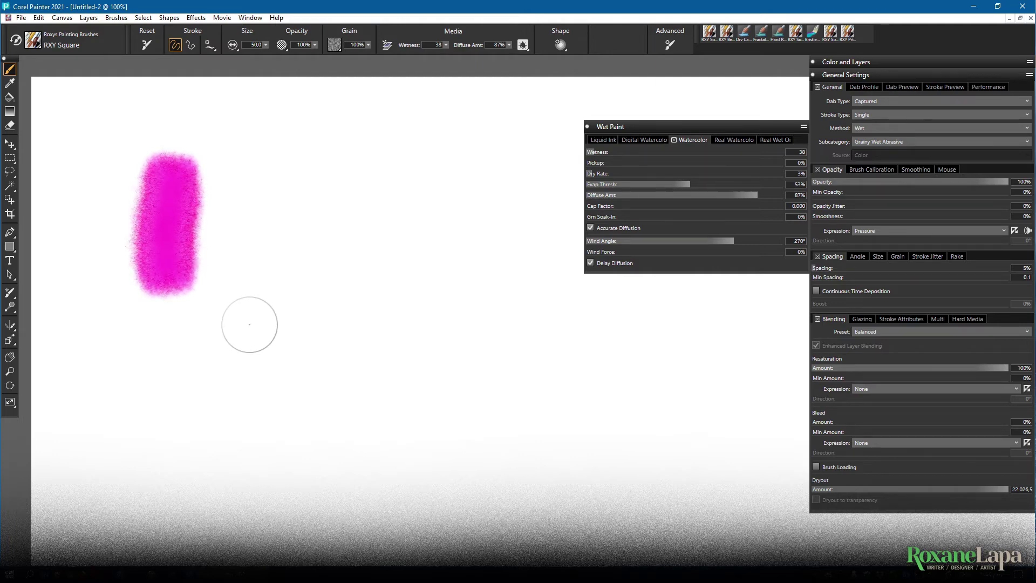
- Run the Brush Accelerator benchmark from Performance settings, scoring Excellent at 5809
{"action": "left_click", "coordinate": [888, 63]}
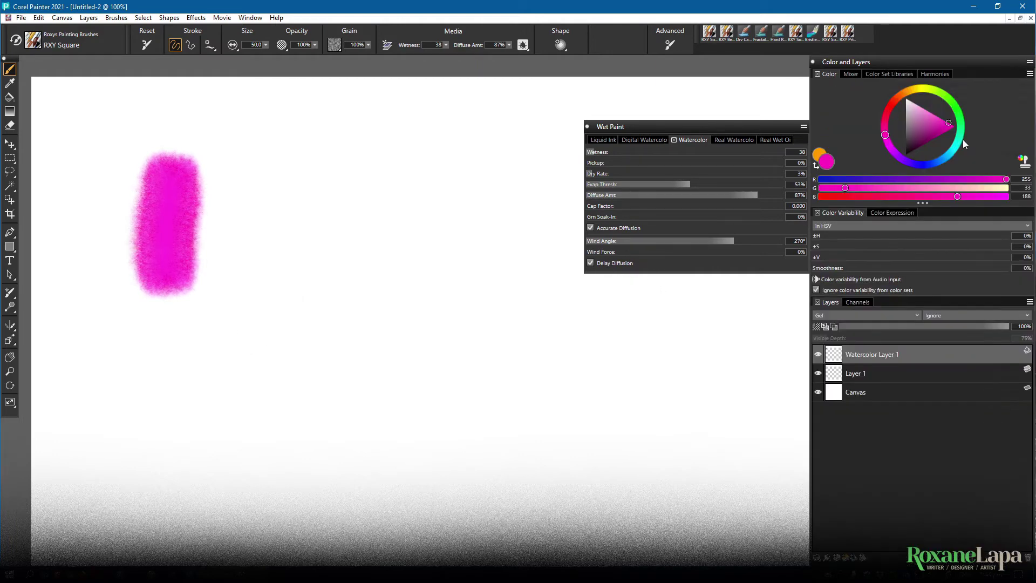
{"action": "left_click", "coordinate": [911, 63]}
{"action": "left_click", "coordinate": [990, 88]}
{"action": "left_click", "coordinate": [1023, 169]}
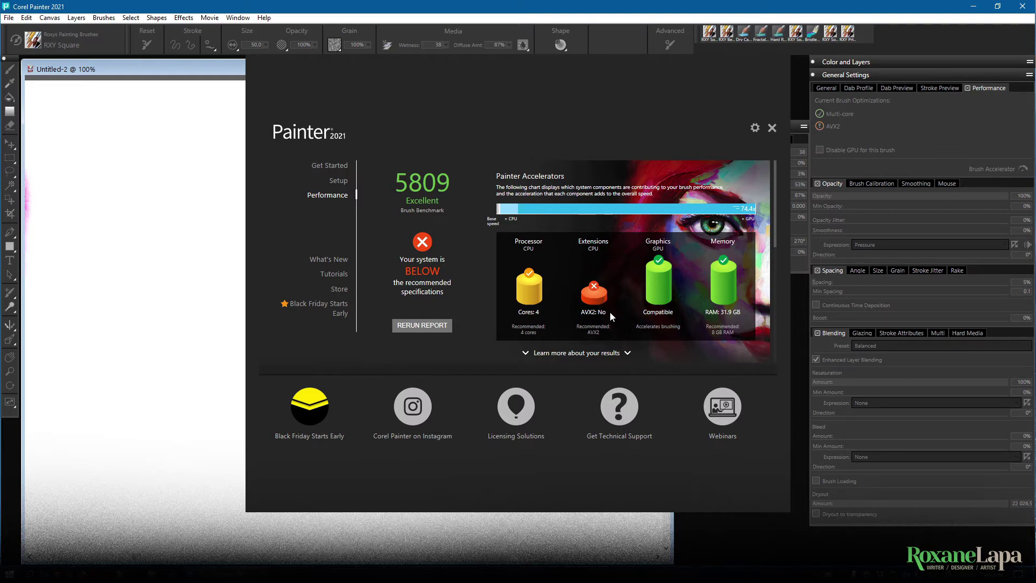
- Close the performance report and maximize the Untitled-2 document window
{"action": "left_click", "coordinate": [772, 128]}
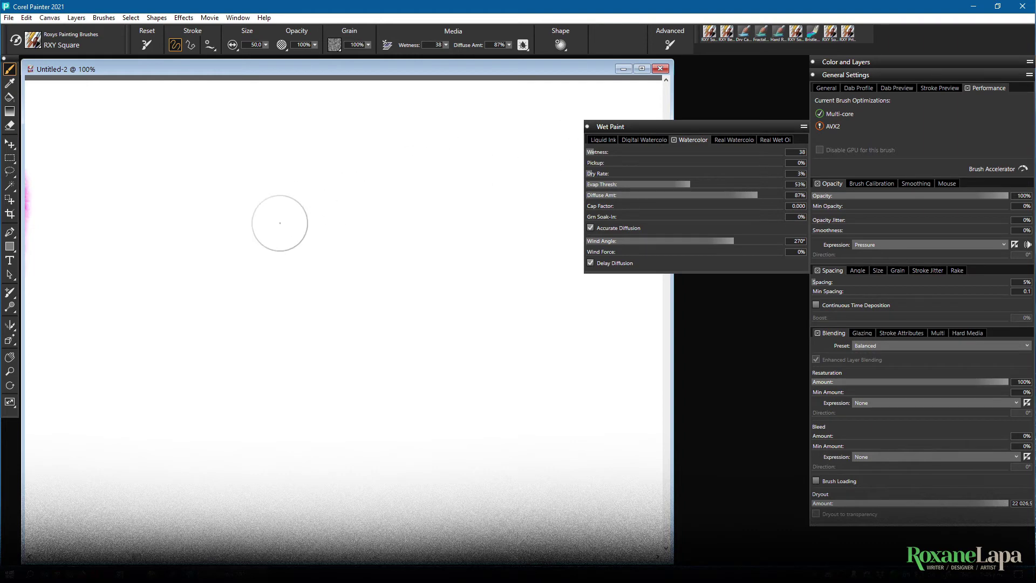
{"action": "left_click", "coordinate": [642, 69]}
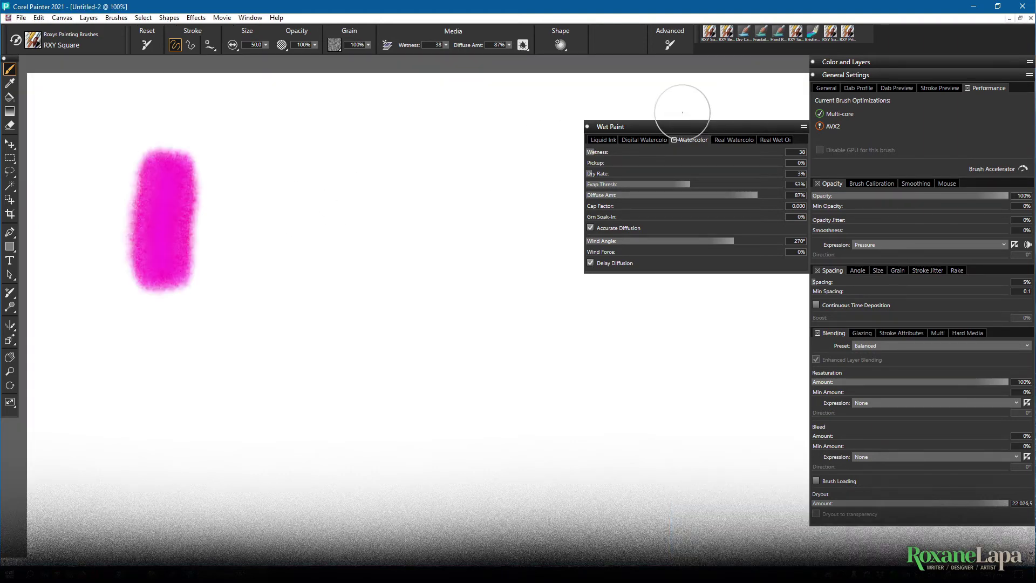
- Set the dab type to Watercolor Camel Hair and the subcategory to Real Wet Cover
{"action": "left_click", "coordinate": [903, 61]}
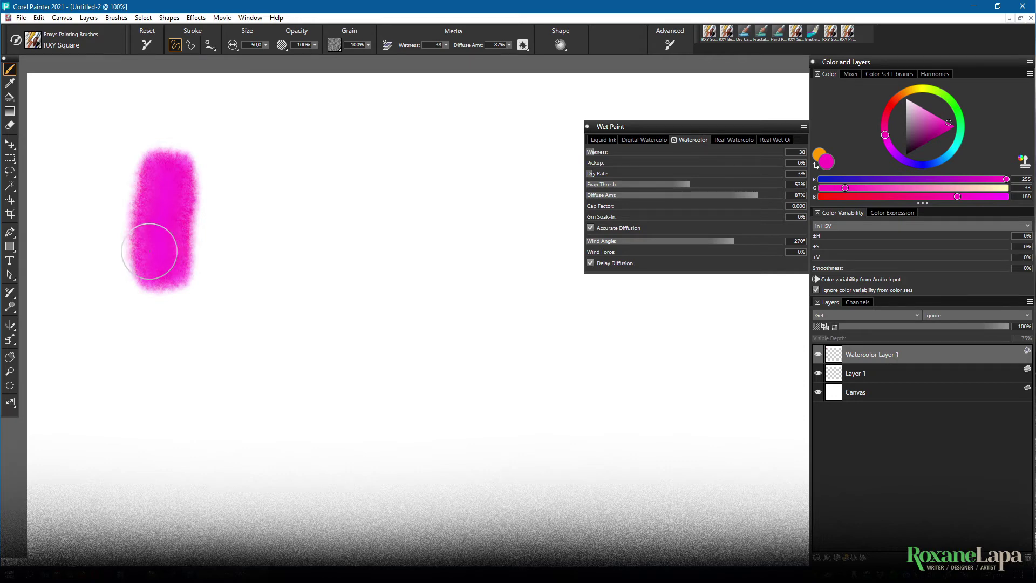
{"action": "right_click", "coordinate": [922, 353]}
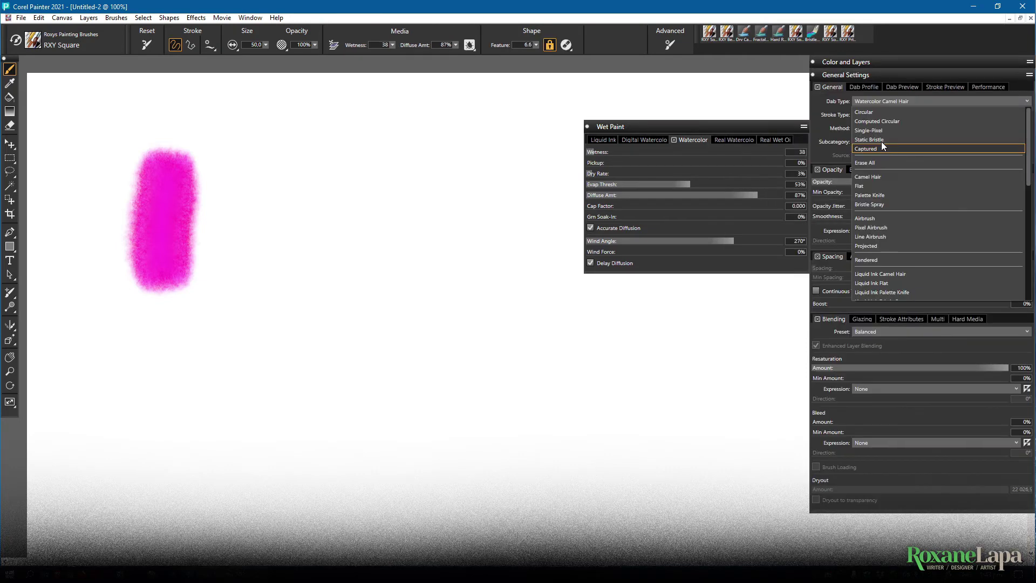
{"action": "left_click", "coordinate": [882, 147]}
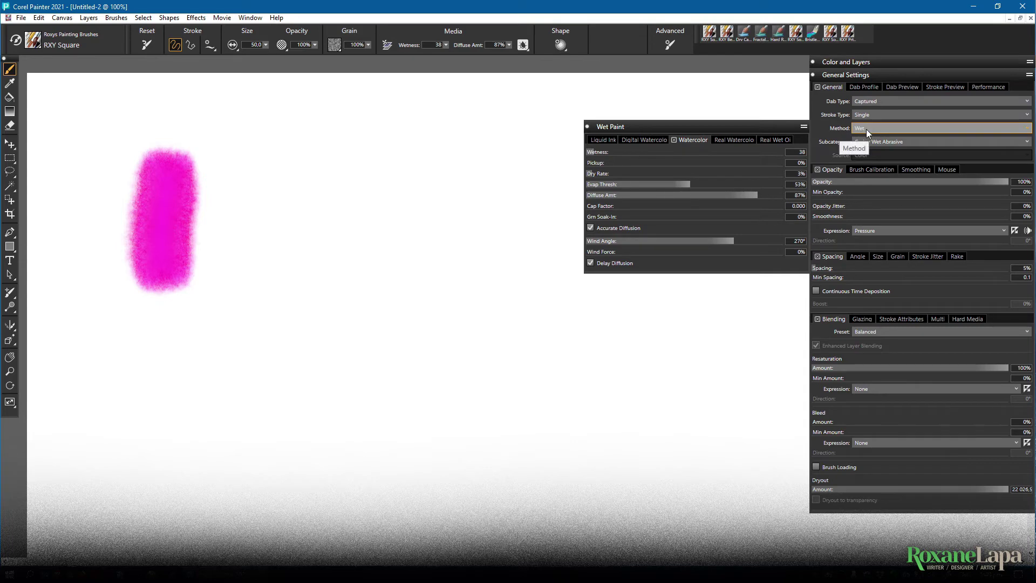
{"action": "left_click", "coordinate": [891, 100]}
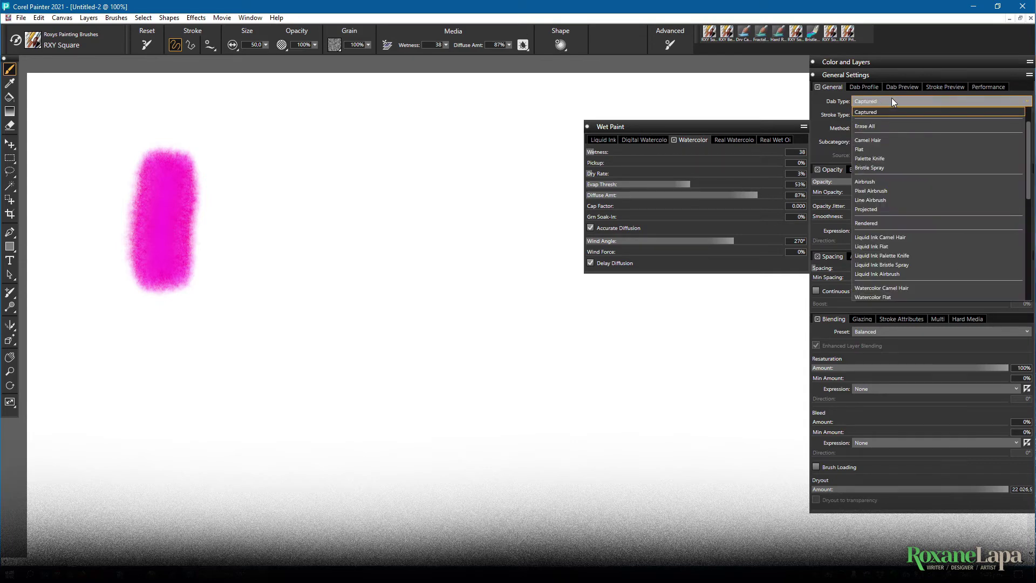
{"action": "scroll", "coordinate": [927, 195], "scroll_direction": "down", "scroll_amount": 2}
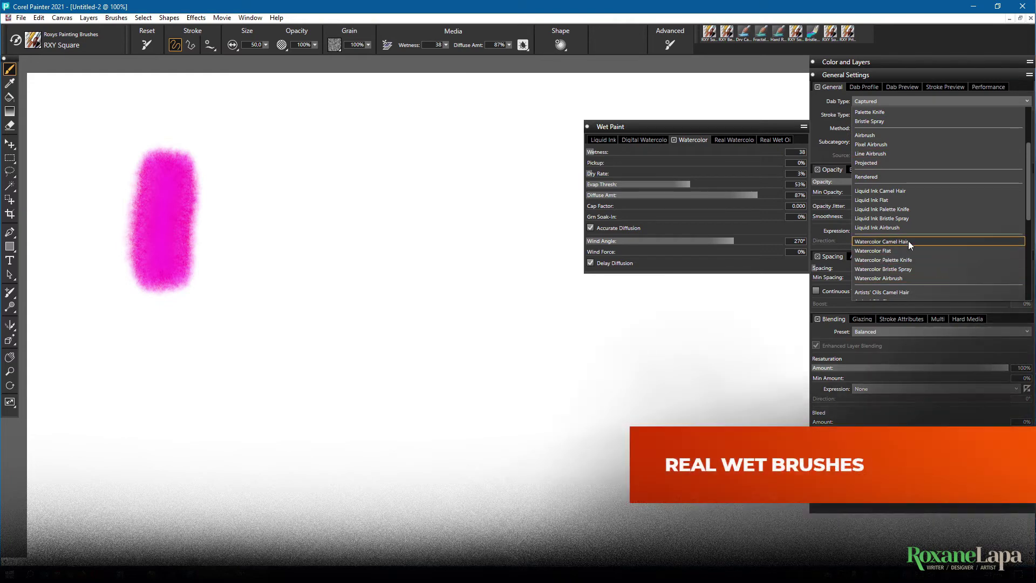
{"action": "left_click", "coordinate": [921, 241]}
{"action": "left_click", "coordinate": [912, 142]}
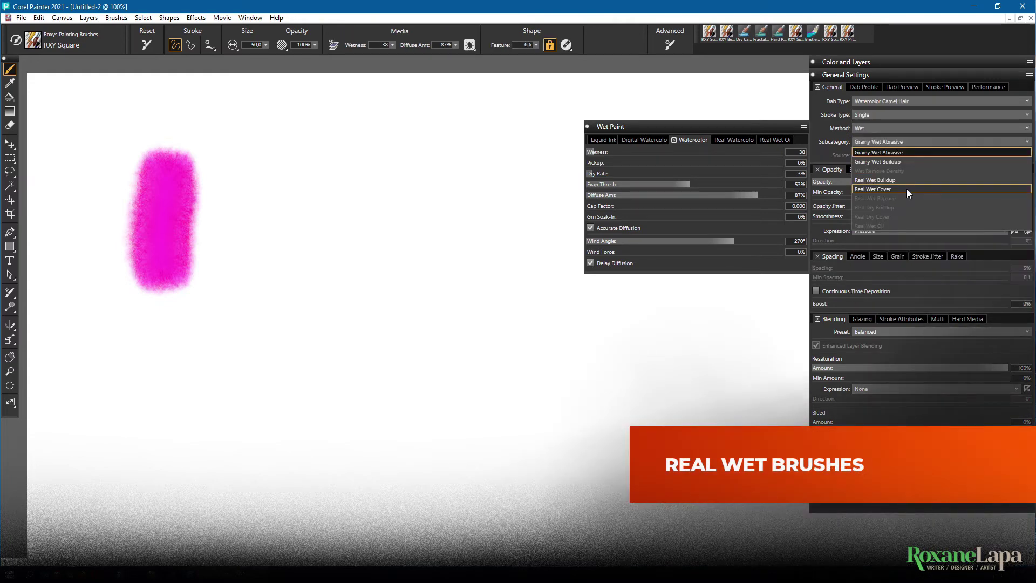
{"action": "left_click", "coordinate": [906, 189]}
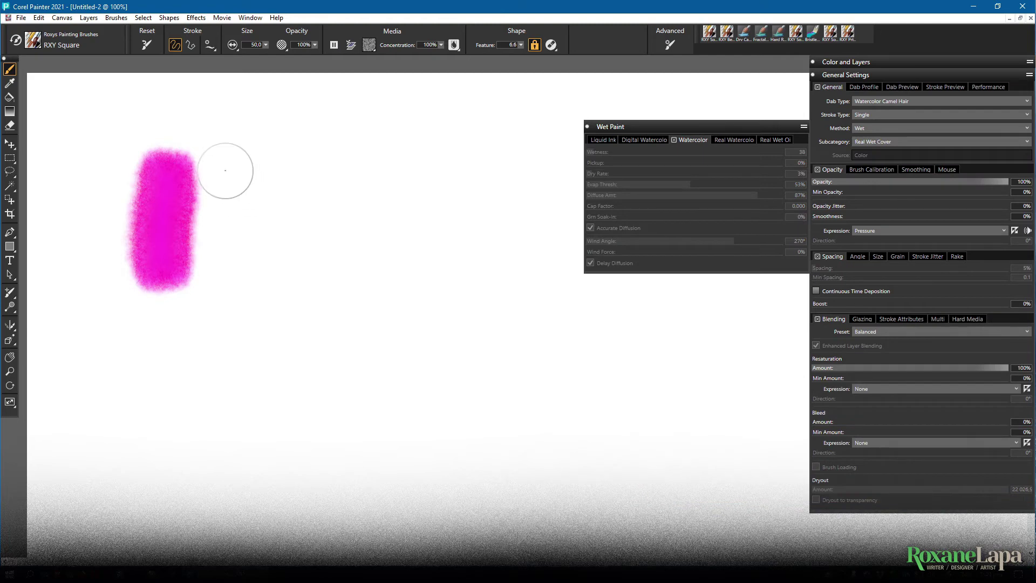
- Paint a streaky magenta stroke beside the first and inspect the Sprays and Bristles settings
{"action": "left_click_drag", "start_coordinate": [260, 146], "coordinate": [254, 300]}
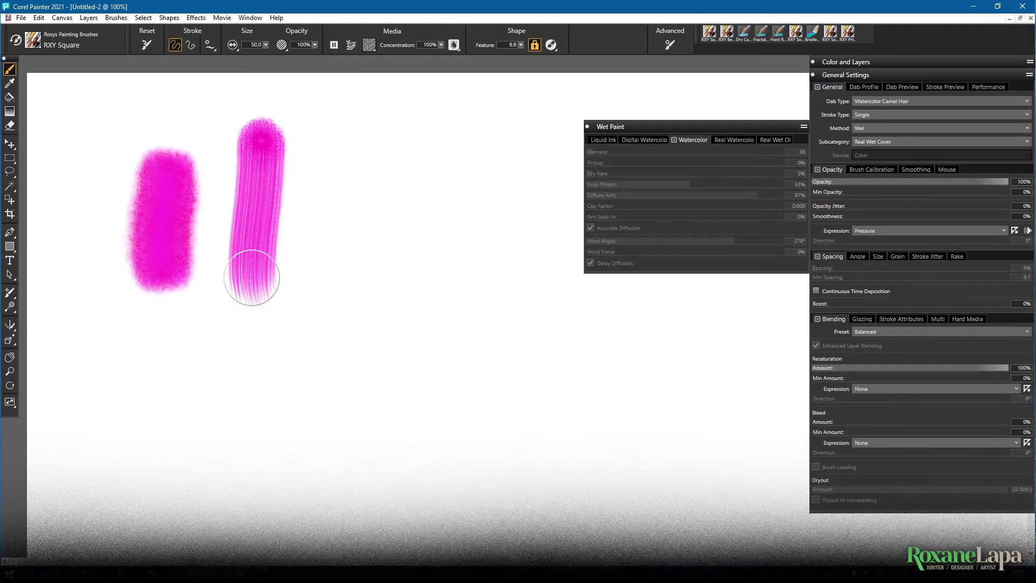
{"action": "left_click", "coordinate": [870, 76]}
{"action": "left_click", "coordinate": [855, 101]}
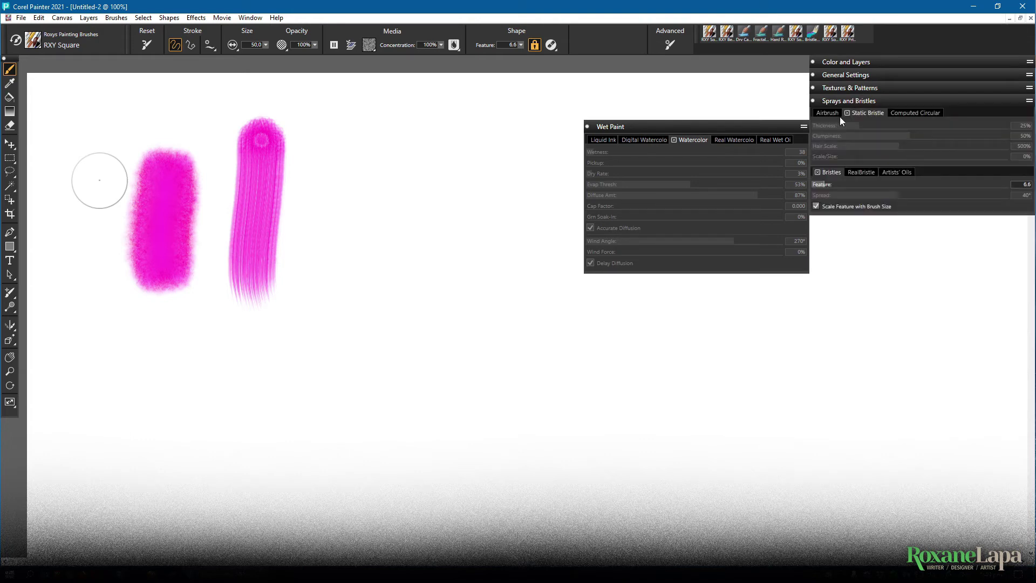
{"action": "left_click", "coordinate": [857, 172]}
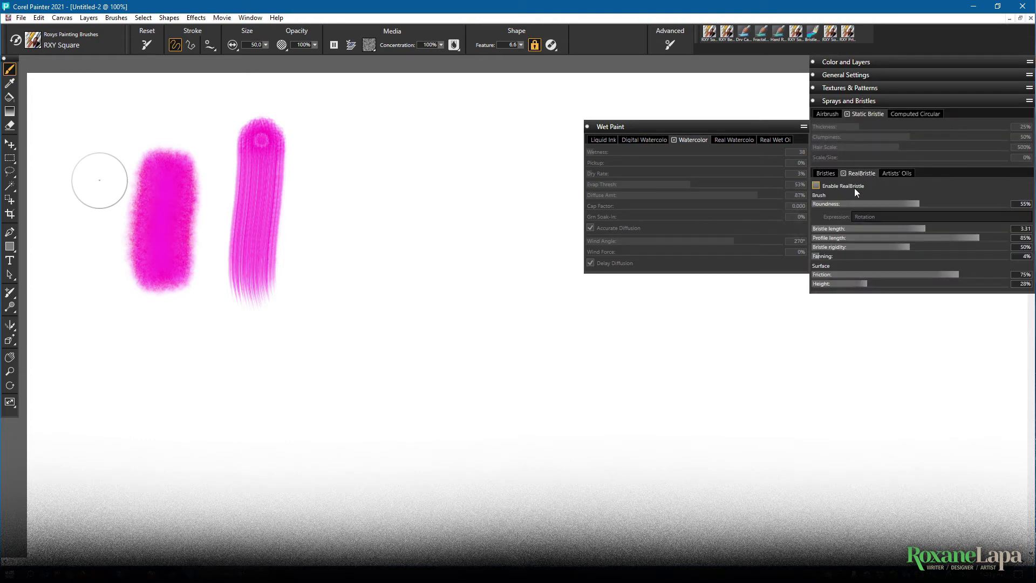
{"action": "left_click", "coordinate": [827, 172]}
- Paint test strokes at Wetness 82%/Concentration 26%, then Wetness 18%/Concentration 75%
{"action": "left_click", "coordinate": [730, 140]}
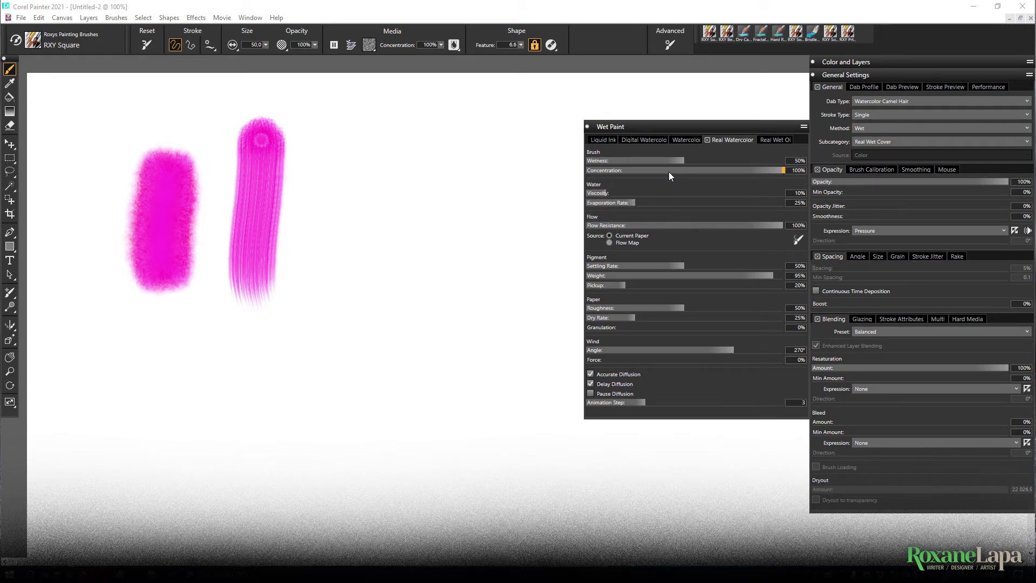
{"action": "left_click", "coordinate": [748, 160]}
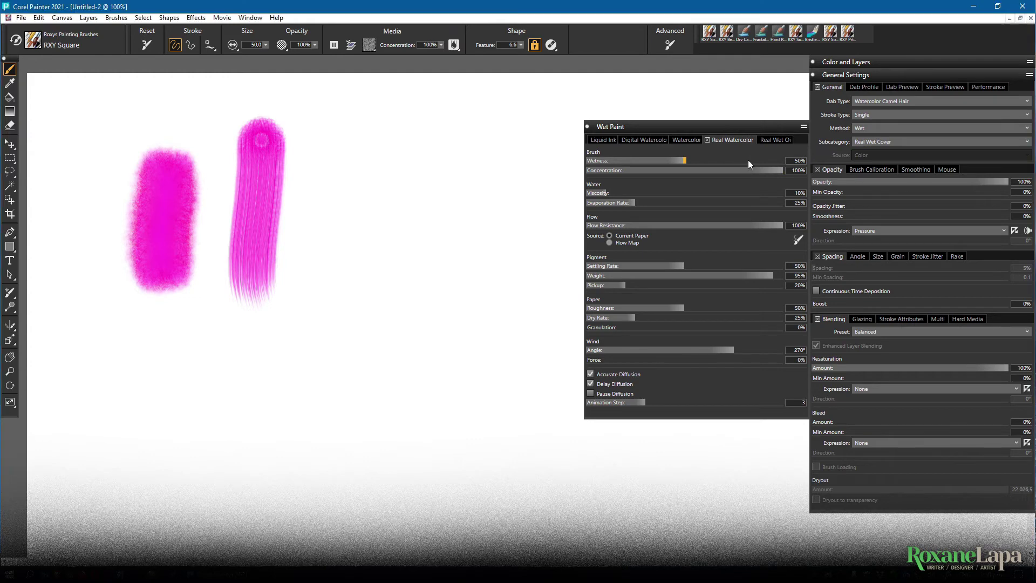
{"action": "left_click", "coordinate": [639, 170]}
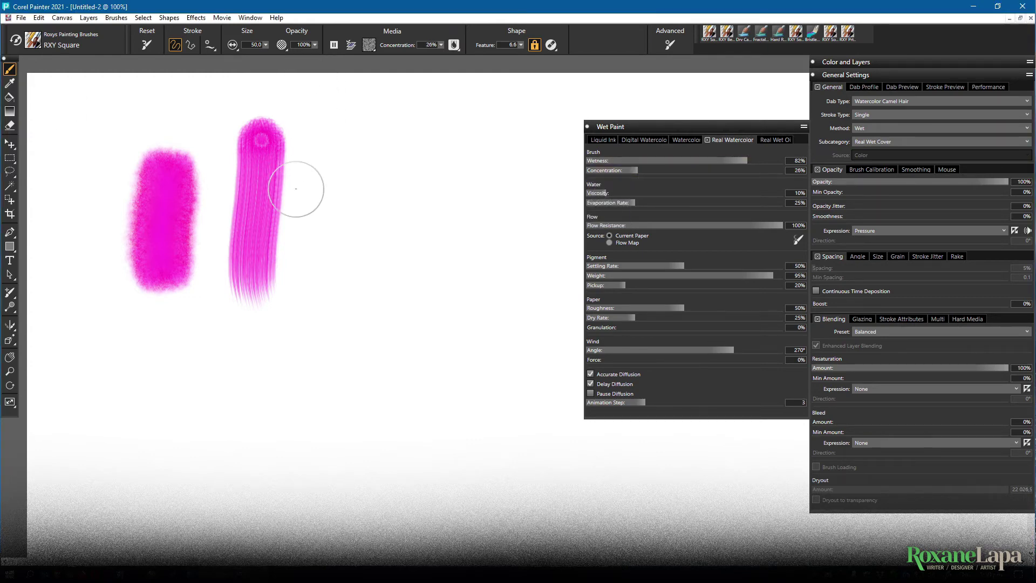
{"action": "mouse_move", "coordinate": [294, 180]}
{"action": "left_mouse_down"}
{"action": "mouse_move", "coordinate": [343, 196]}
{"action": "mouse_move", "coordinate": [373, 304]}
{"action": "left_mouse_up"}
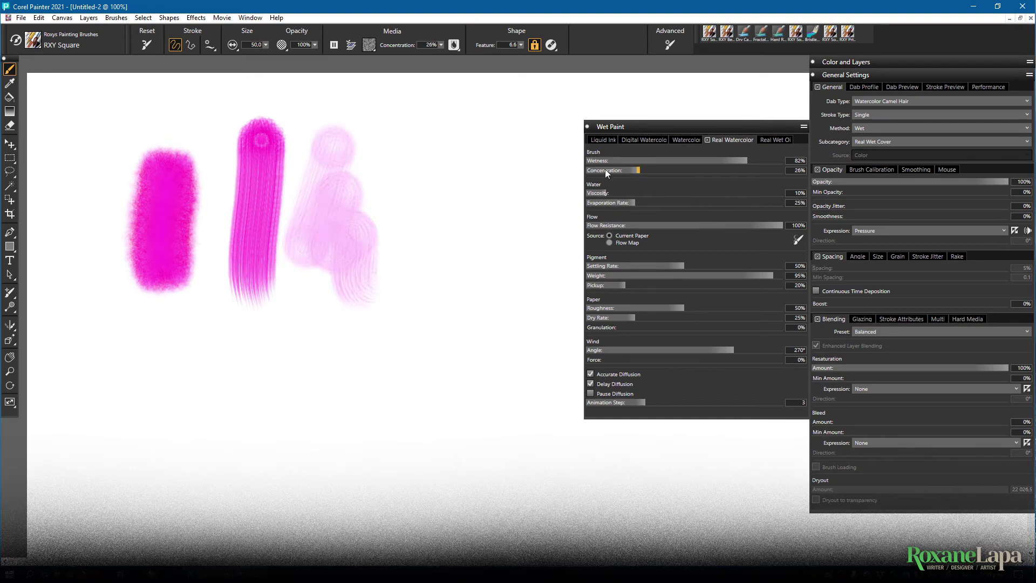
{"action": "left_click", "coordinate": [623, 161]}
{"action": "left_click", "coordinate": [733, 171]}
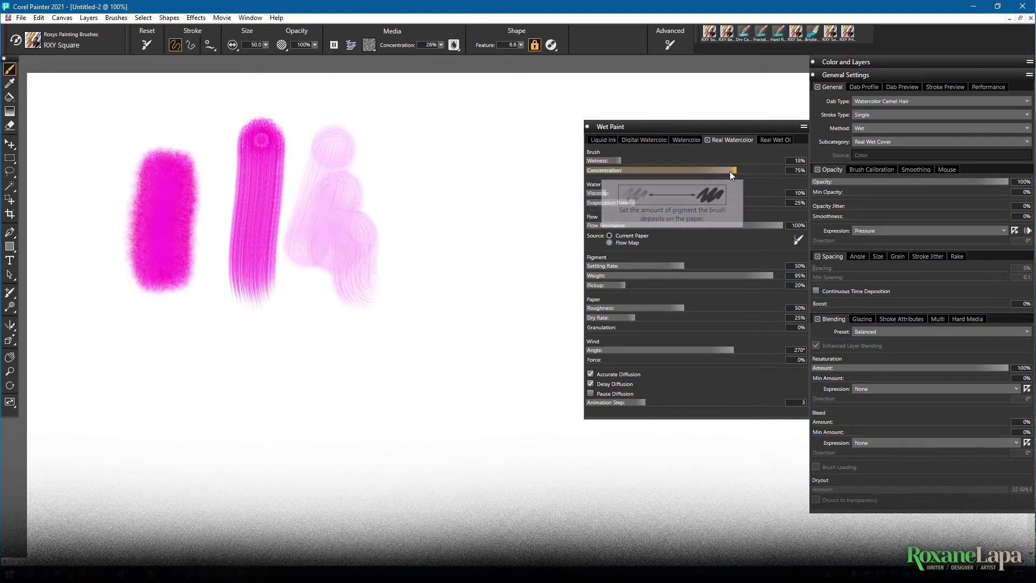
{"action": "left_click_drag", "start_coordinate": [427, 130], "coordinate": [492, 250]}
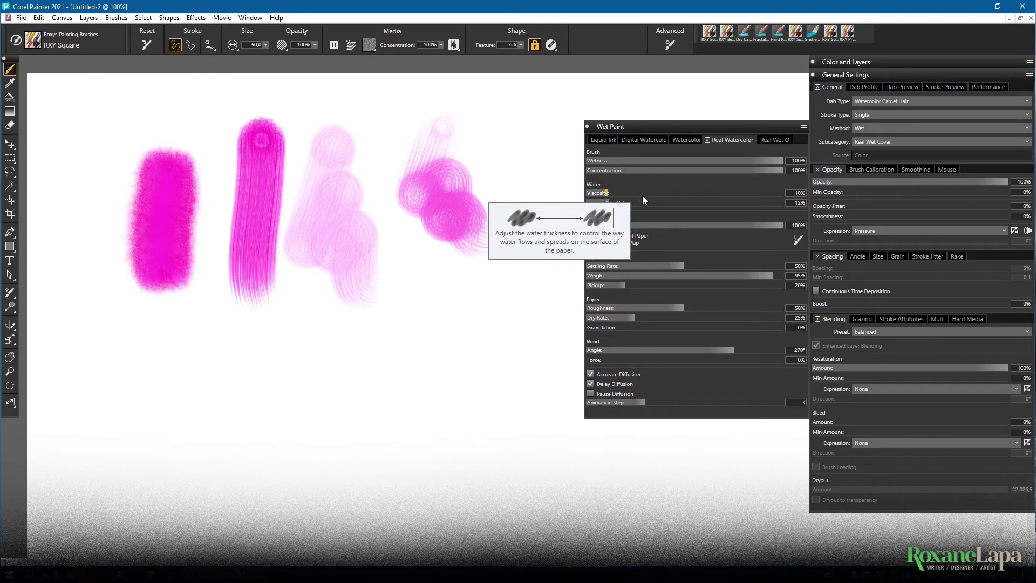
- Paint magenta scribbles and a diagonal stroke at Viscosity 13%, ending with Evaporation Rate 52%
{"action": "mouse_move", "coordinate": [399, 351]}
{"action": "left_mouse_down"}
{"action": "mouse_move", "coordinate": [475, 324]}
{"action": "mouse_move", "coordinate": [486, 356]}
{"action": "left_mouse_up"}
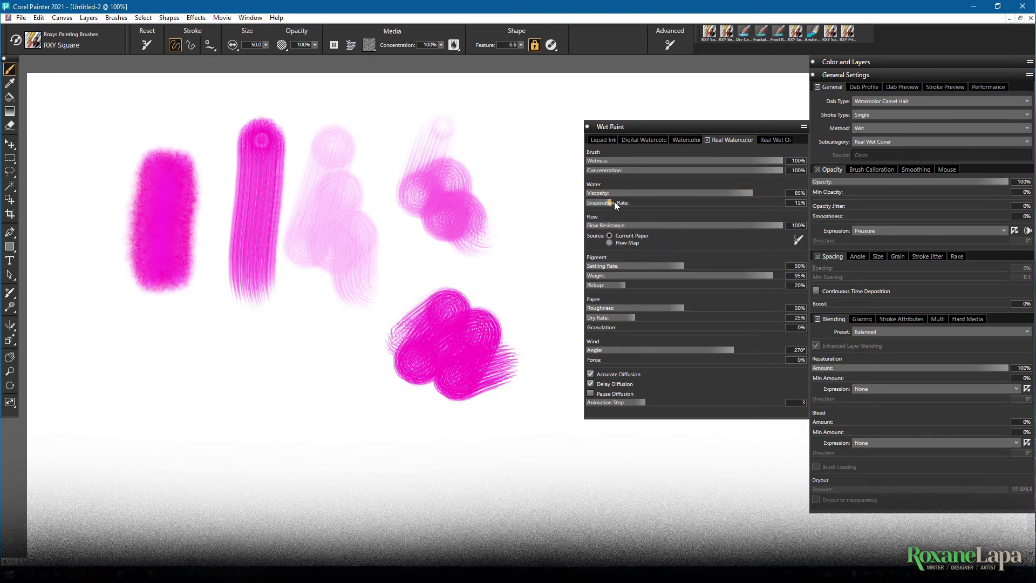
{"action": "left_click_drag", "start_coordinate": [607, 193], "coordinate": [613, 193]}
{"action": "mouse_move", "coordinate": [324, 356]}
{"action": "left_mouse_down"}
{"action": "mouse_move", "coordinate": [347, 394]}
{"action": "mouse_move", "coordinate": [416, 432]}
{"action": "left_mouse_up"}
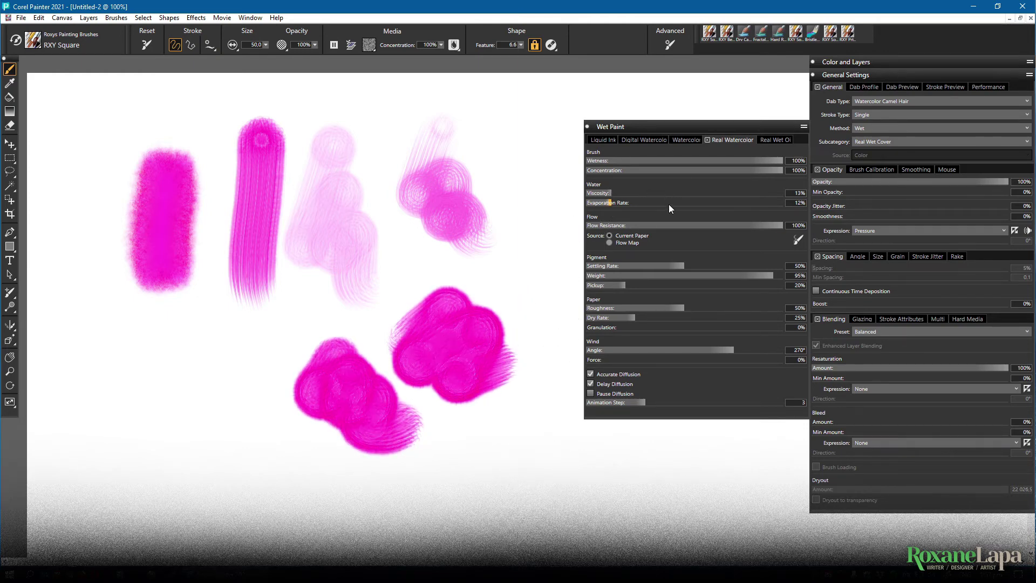
{"action": "left_click_drag", "start_coordinate": [669, 204], "coordinate": [788, 208]}
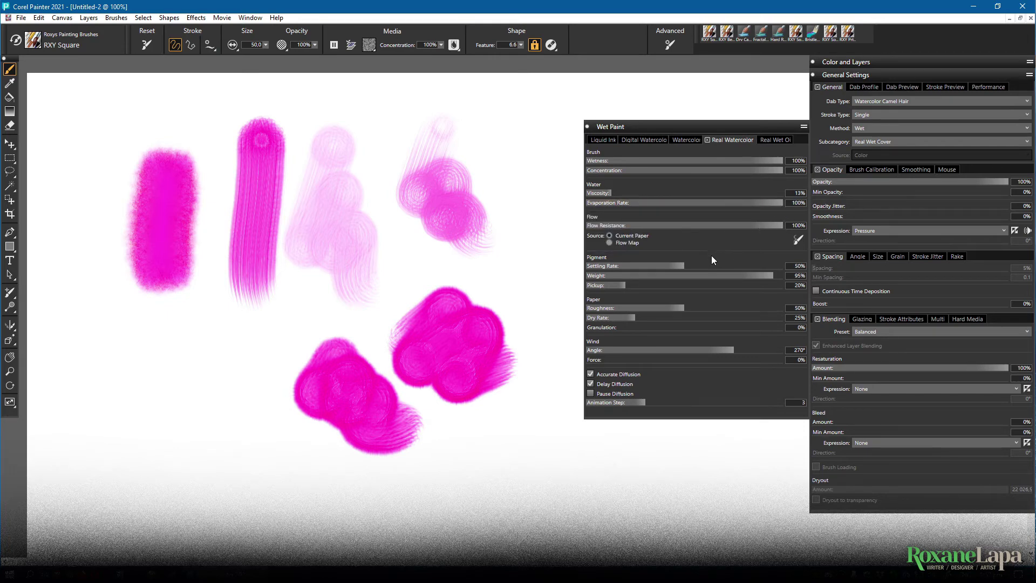
{"action": "left_click_drag", "start_coordinate": [210, 338], "coordinate": [278, 469]}
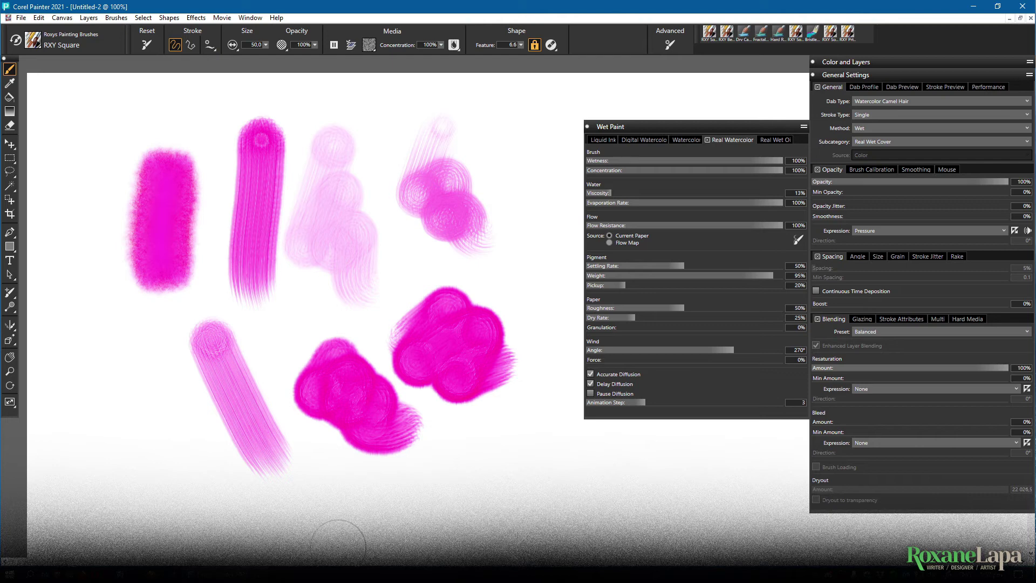
{"action": "left_click", "coordinate": [689, 203]}
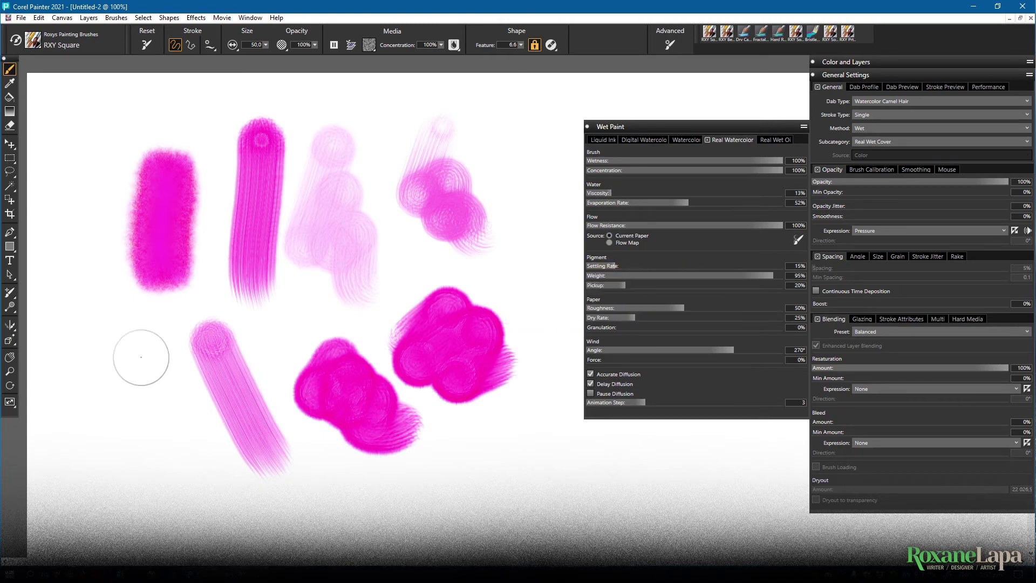
- Test pigment weights 13% and 69%, then paint a long blue stroke at Pickup 90%
{"action": "left_click_drag", "start_coordinate": [141, 358], "coordinate": [156, 426]}
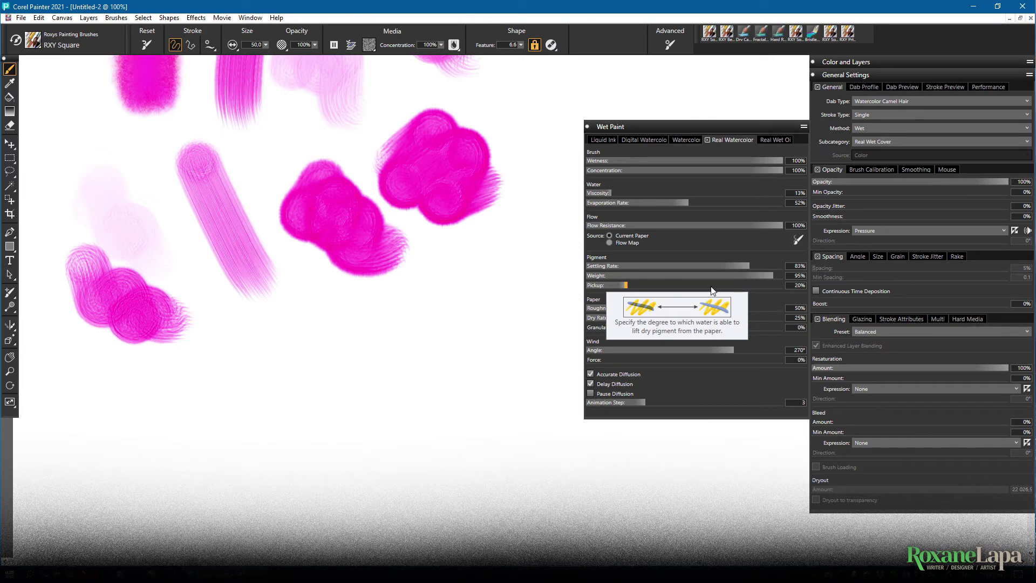
{"action": "left_click", "coordinate": [611, 276]}
{"action": "mouse_move", "coordinate": [241, 346]}
{"action": "left_mouse_down"}
{"action": "mouse_move", "coordinate": [271, 378]}
{"action": "mouse_move", "coordinate": [363, 406]}
{"action": "mouse_move", "coordinate": [329, 340]}
{"action": "mouse_move", "coordinate": [529, 143]}
{"action": "left_mouse_up"}
{"action": "left_click", "coordinate": [722, 275]}
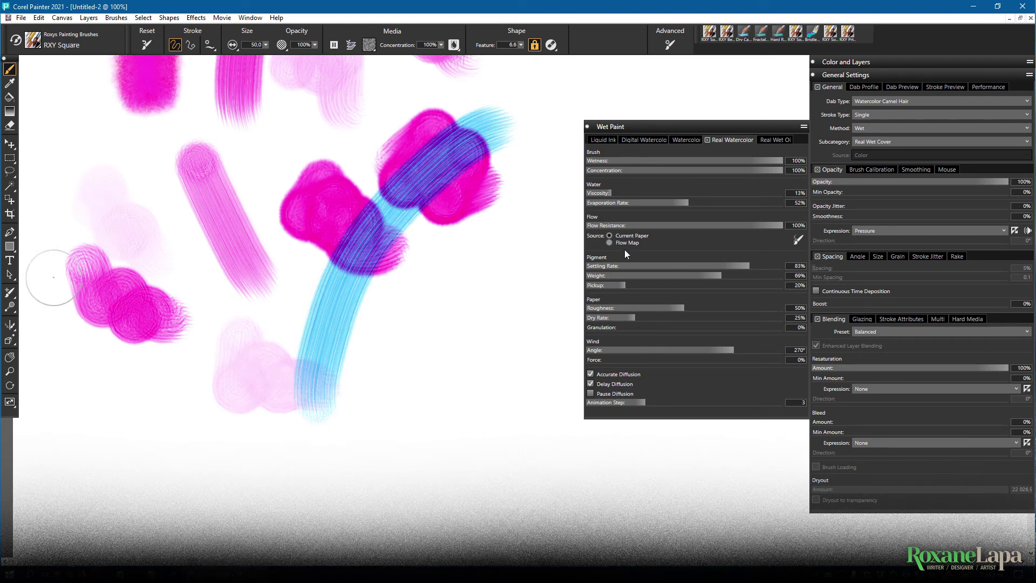
{"action": "left_click", "coordinate": [764, 286]}
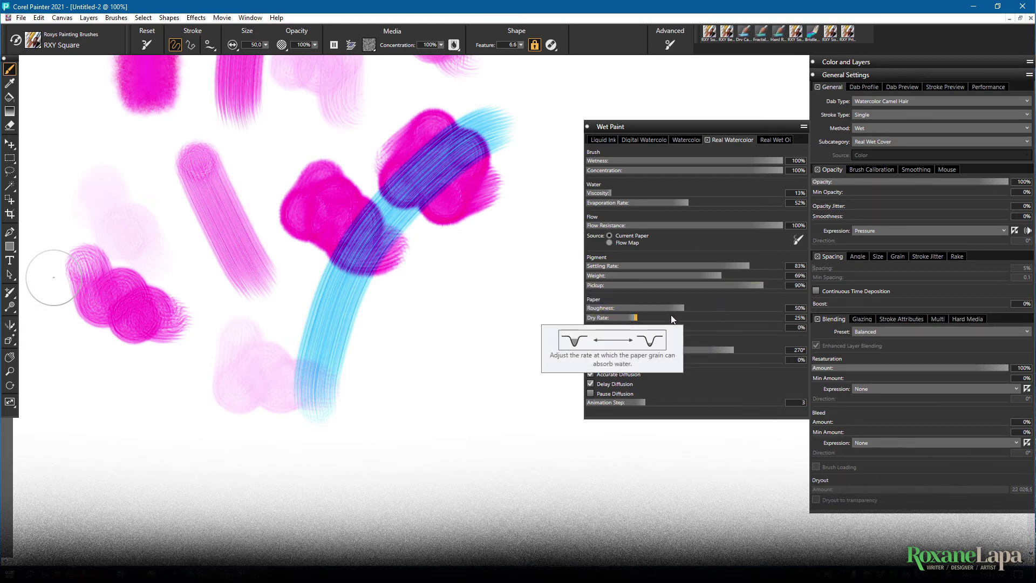
{"action": "mouse_move", "coordinate": [229, 381]}
{"action": "left_mouse_down"}
{"action": "mouse_move", "coordinate": [407, 87]}
{"action": "mouse_move", "coordinate": [452, 68]}
{"action": "left_mouse_up"}
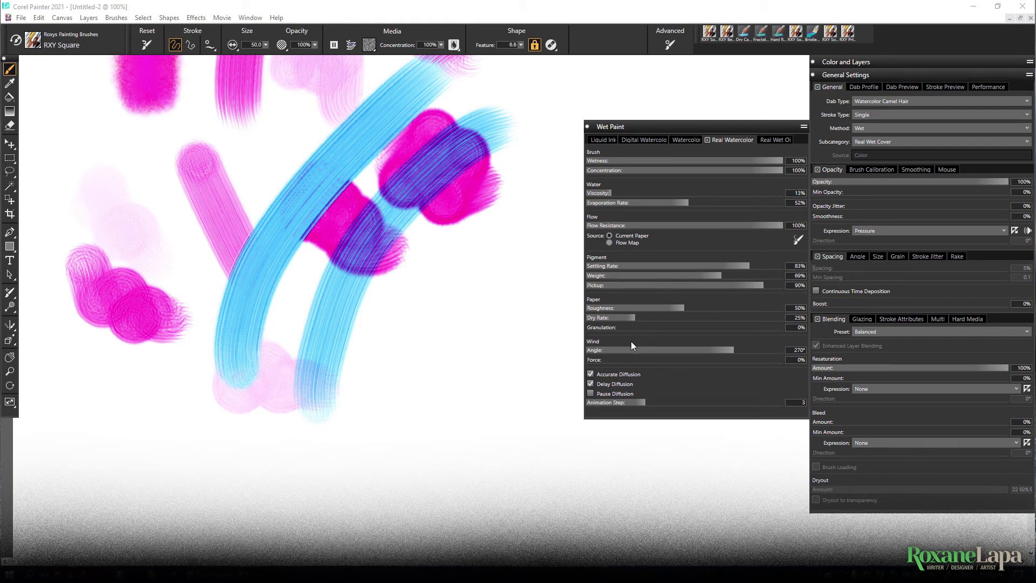
- Set Wind Force to 100% and paint a blue dab below the purple overlap
{"action": "left_click_drag", "start_coordinate": [613, 361], "coordinate": [791, 366]}
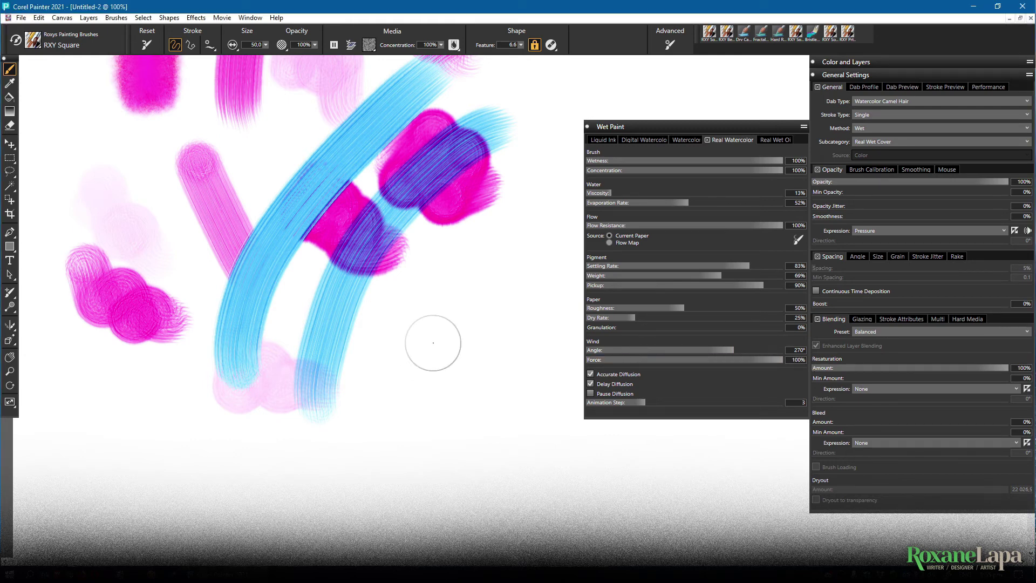
{"action": "left_click_drag", "start_coordinate": [371, 301], "coordinate": [426, 359]}
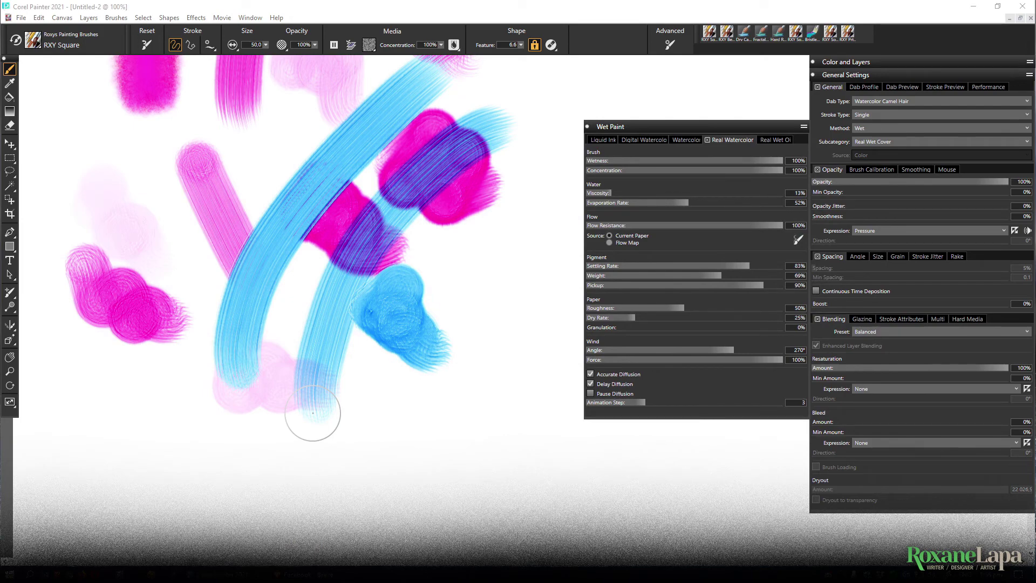
{"action": "left_click", "coordinate": [313, 575]}
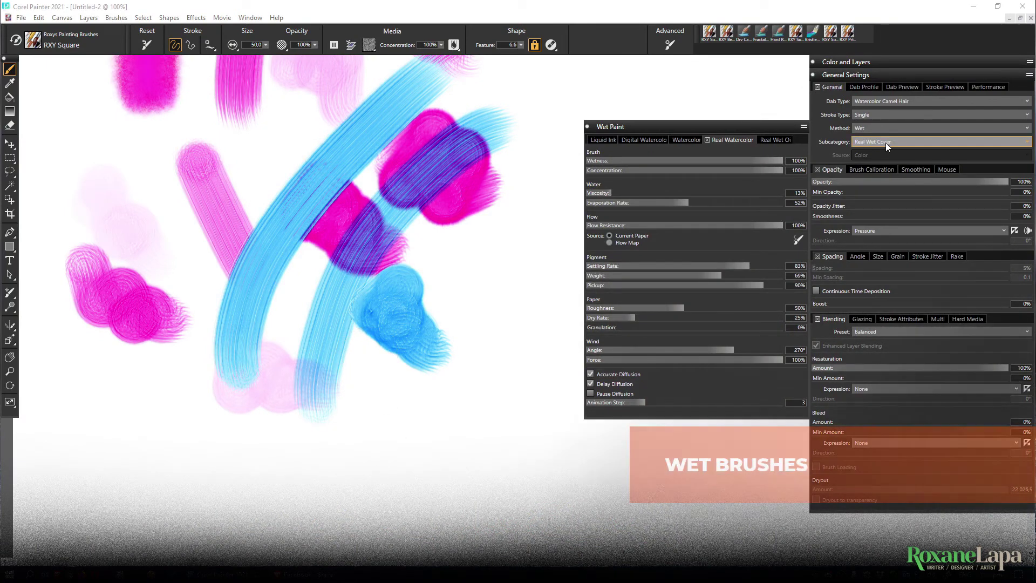
- Switch the subcategory to Grainy Wet Abrasive and paint a blue zigzag stroke
{"action": "left_click", "coordinate": [886, 141]}
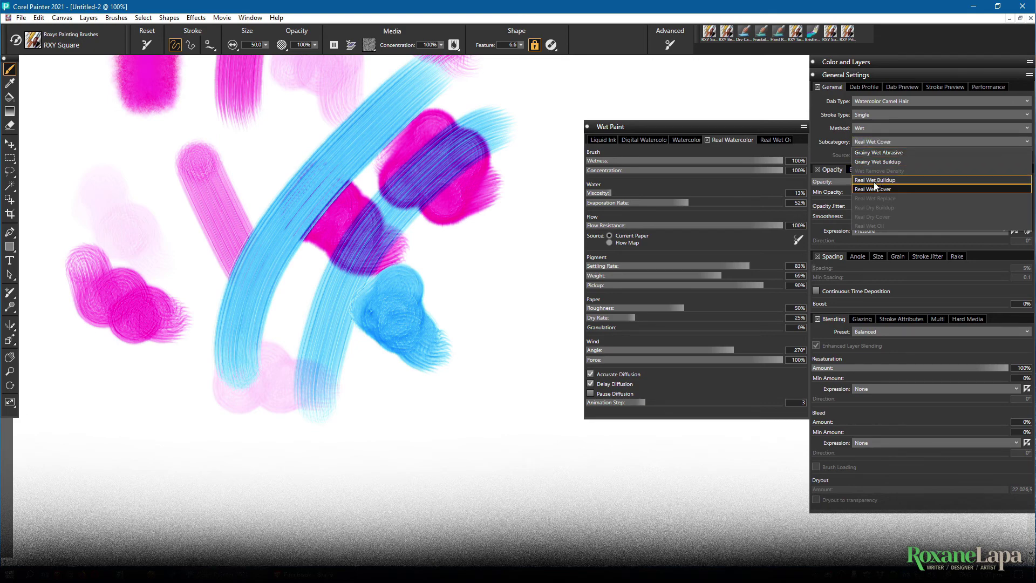
{"action": "left_click", "coordinate": [878, 152]}
{"action": "mouse_move", "coordinate": [378, 313]}
{"action": "left_mouse_down"}
{"action": "mouse_move", "coordinate": [475, 261]}
{"action": "mouse_move", "coordinate": [544, 347]}
{"action": "left_mouse_up"}
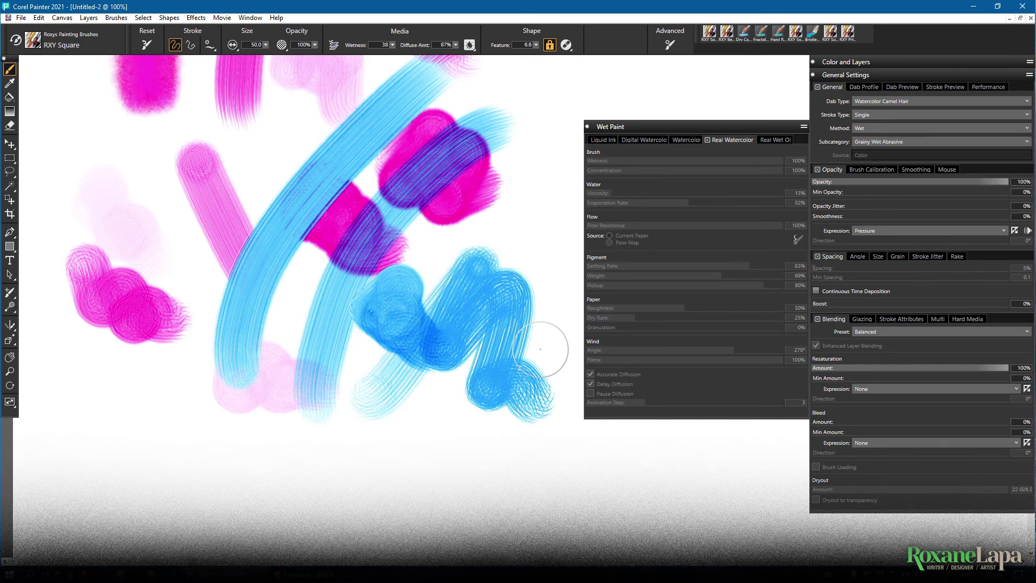
- Show the standard Watercolor settings and set the brush size to 200
{"action": "left_click", "coordinate": [908, 60]}
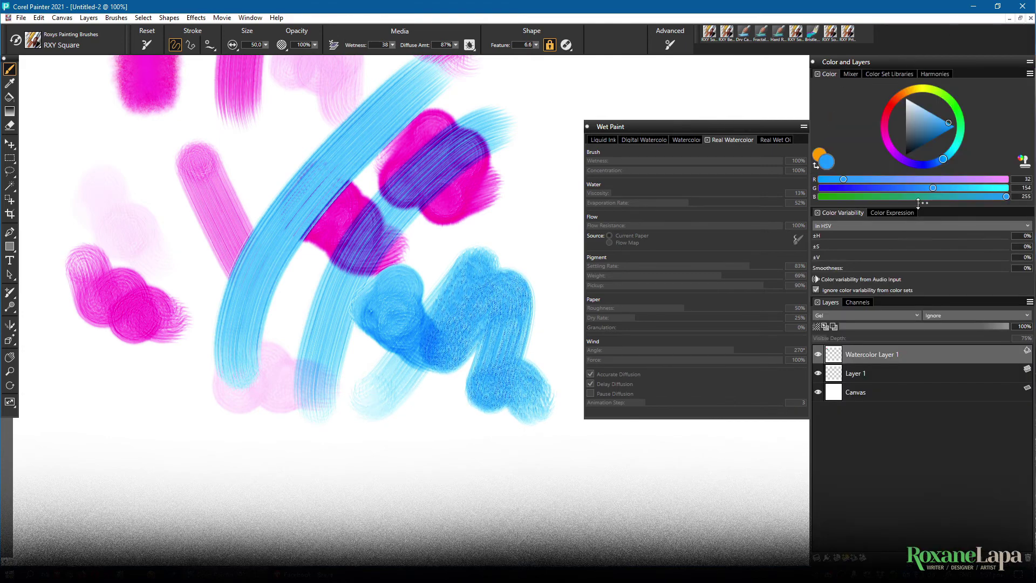
{"action": "key", "text": "ctrl+b"}
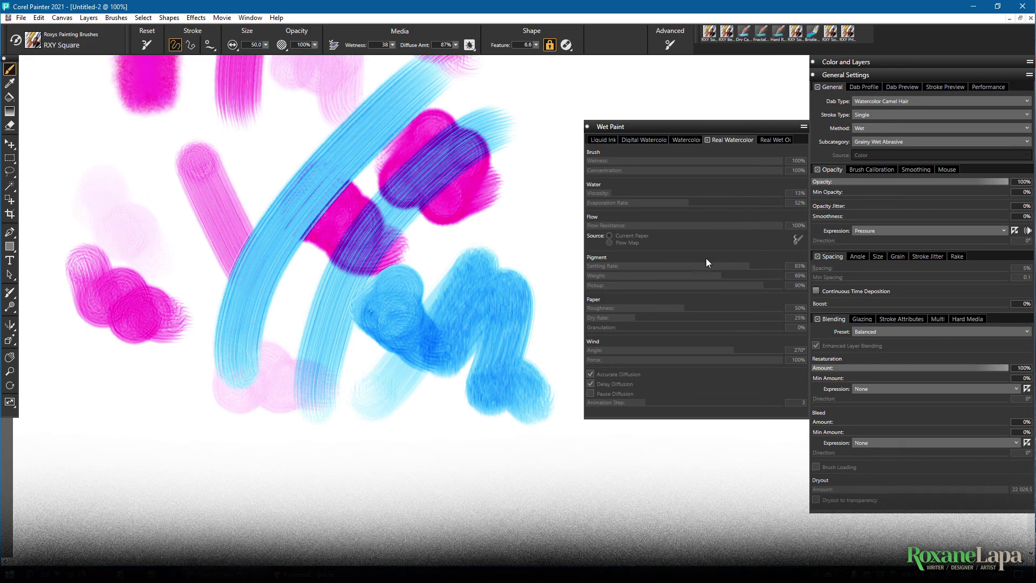
{"action": "left_click", "coordinate": [685, 139]}
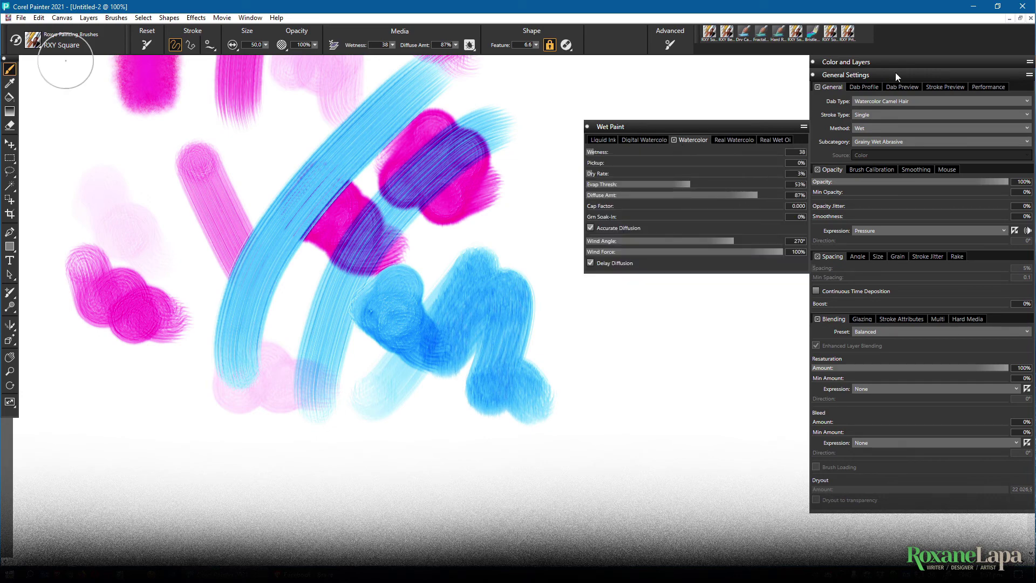
{"action": "left_click", "coordinate": [981, 87]}
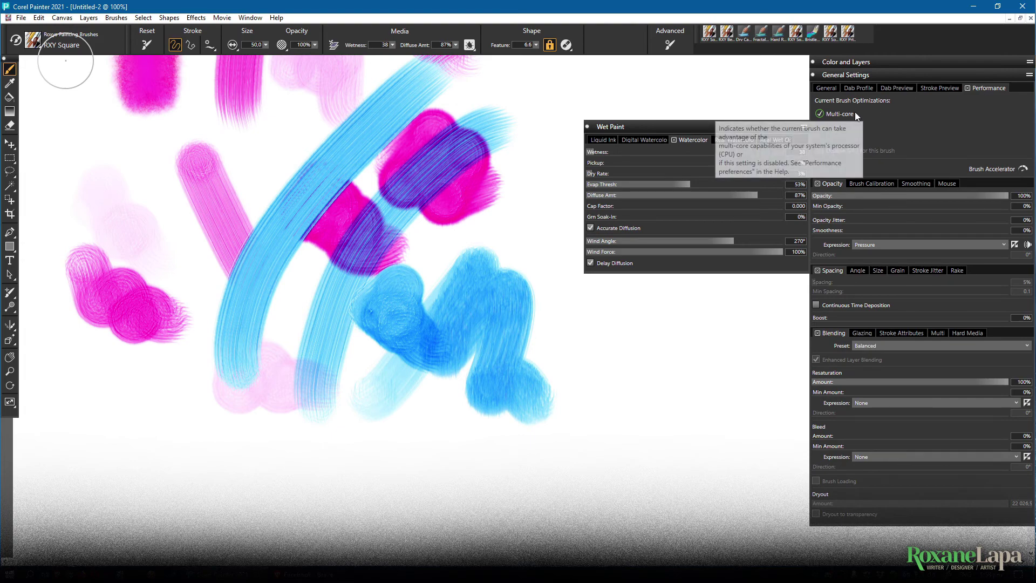
{"action": "type", "text": "200"}
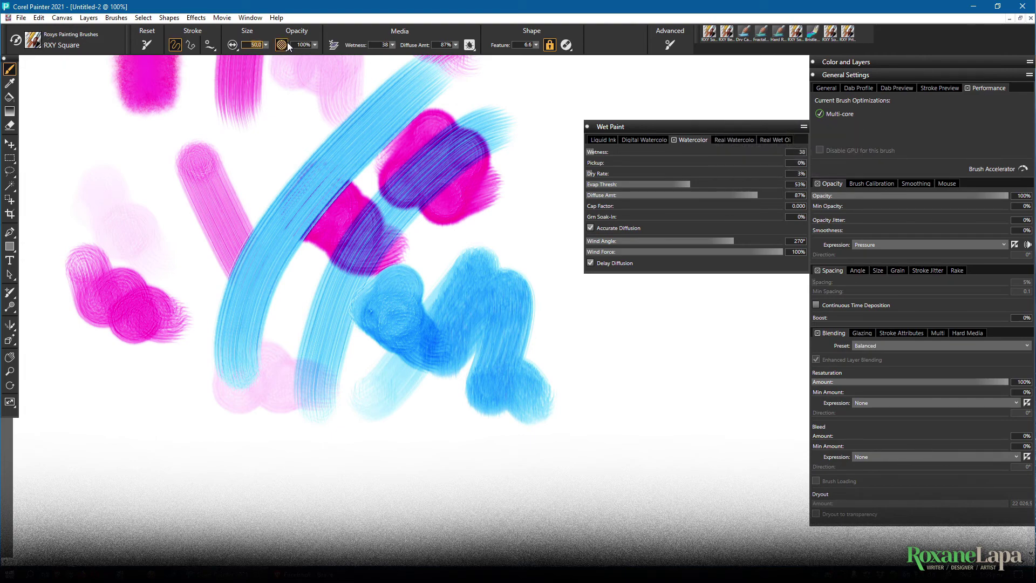
{"action": "key", "text": "Return"}
- Paint large blue scribbles, add a wet stroke at Wetness 904, then a wide stroke at a higher Dry Rate
{"action": "left_click_drag", "start_coordinate": [643, 324], "coordinate": [700, 419]}
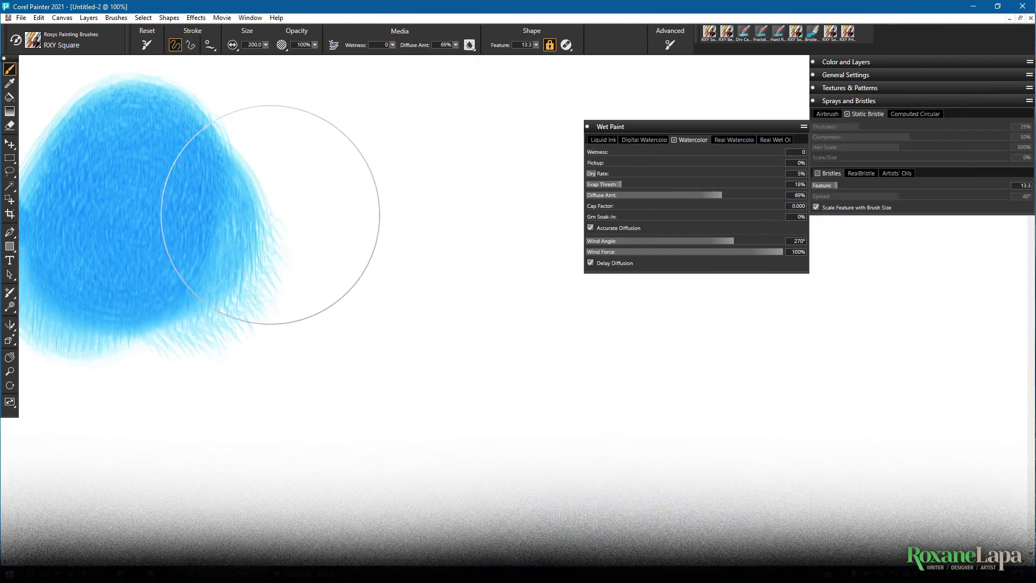
{"action": "mouse_move", "coordinate": [268, 204]}
{"action": "left_mouse_down"}
{"action": "mouse_move", "coordinate": [370, 197]}
{"action": "mouse_move", "coordinate": [513, 342]}
{"action": "left_mouse_up"}
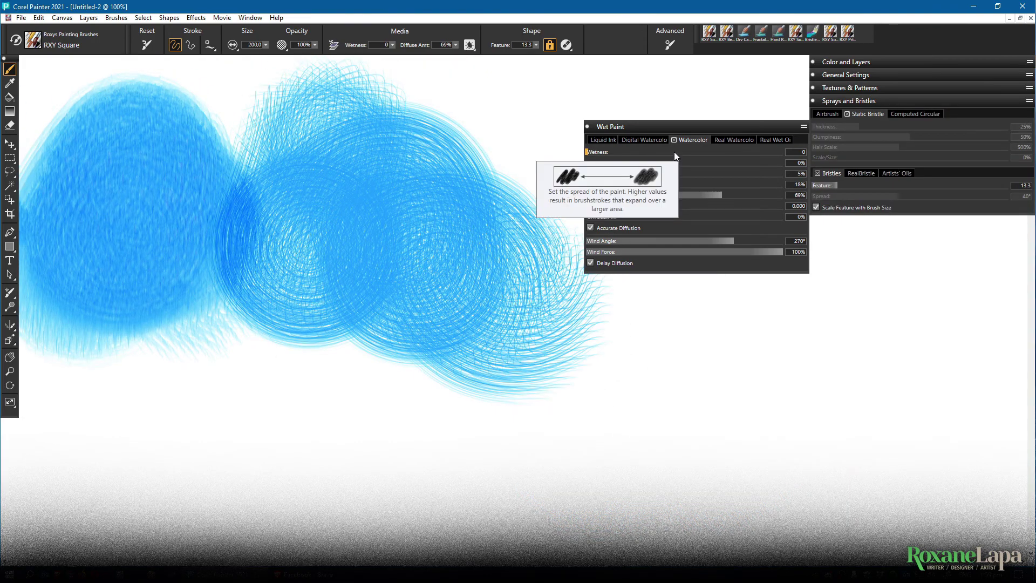
{"action": "left_click", "coordinate": [756, 153]}
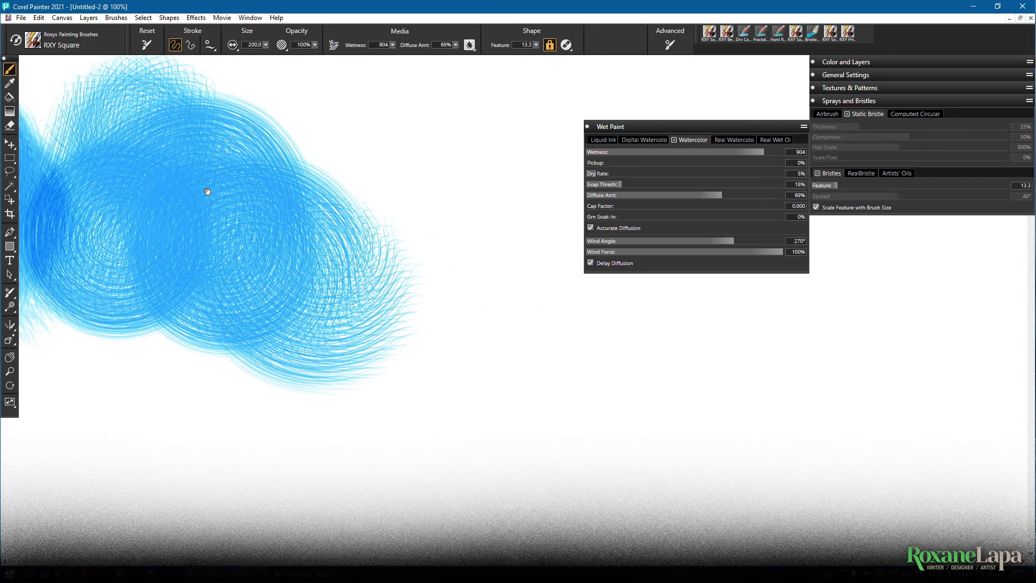
{"action": "left_click_drag", "start_coordinate": [208, 192], "coordinate": [149, 196]}
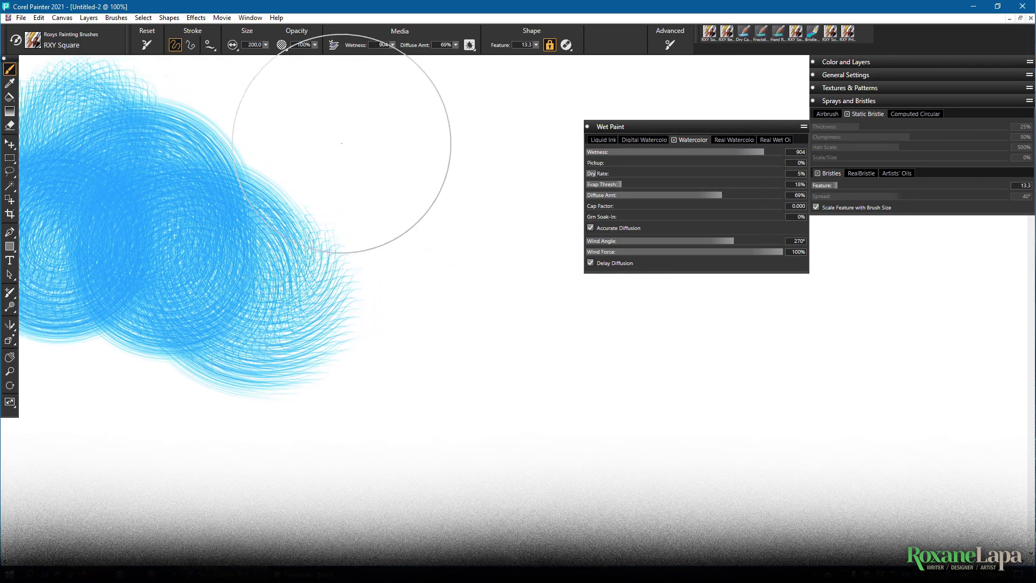
{"action": "left_click_drag", "start_coordinate": [343, 104], "coordinate": [532, 266]}
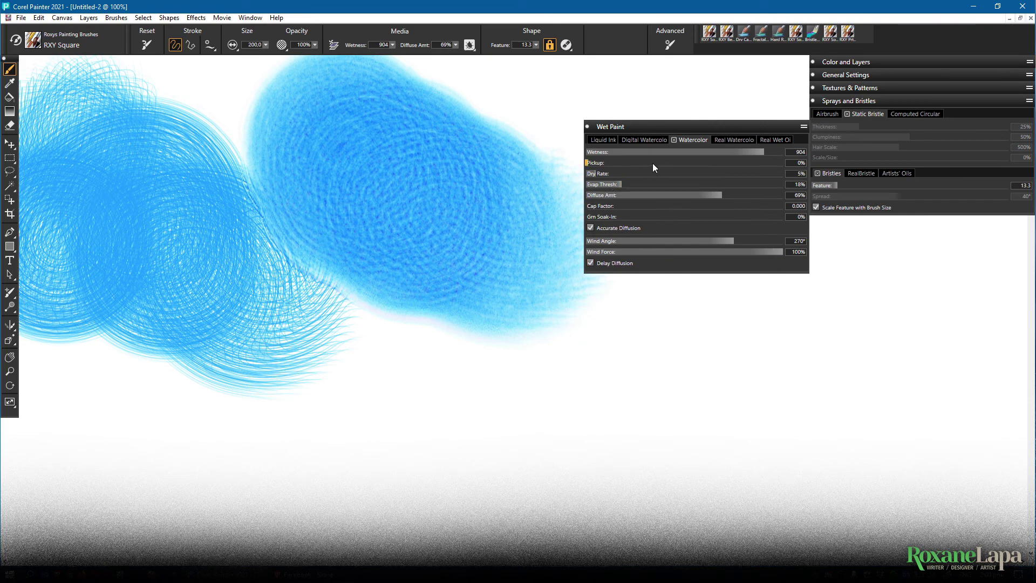
{"action": "left_click_drag", "start_coordinate": [656, 173], "coordinate": [748, 189]}
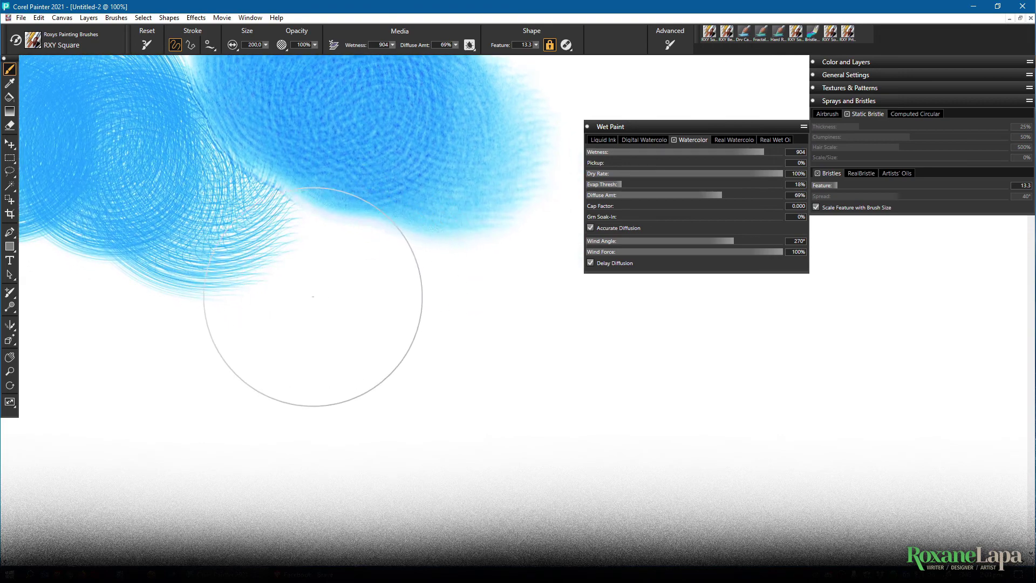
{"action": "mouse_move", "coordinate": [320, 288]}
{"action": "left_mouse_down"}
{"action": "mouse_move", "coordinate": [440, 308]}
{"action": "mouse_move", "coordinate": [470, 329]}
{"action": "left_mouse_up"}
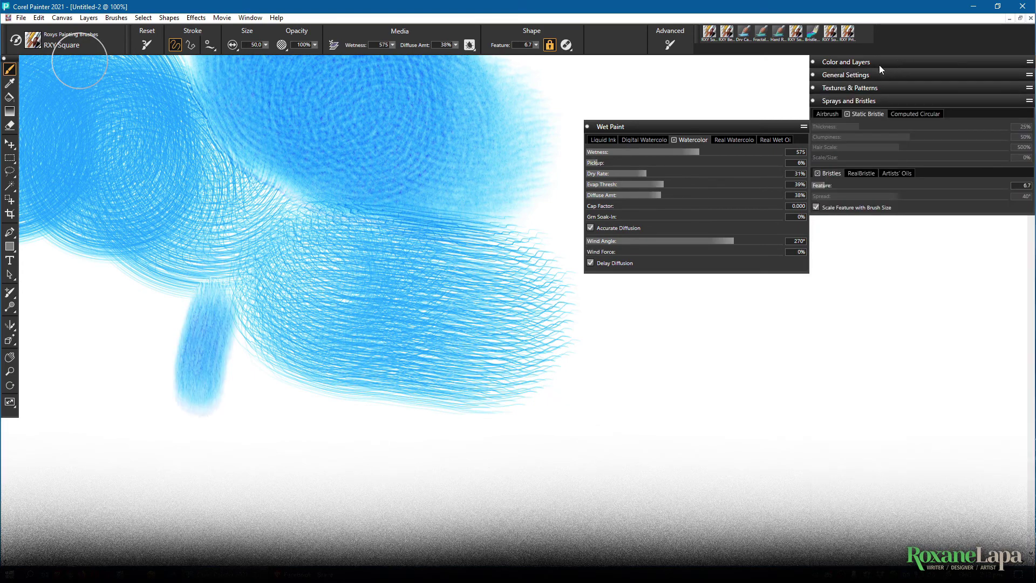
- Paint two curved magenta strokes over the blue, one at 0% Pickup and one at 100% Pickup
{"action": "left_click_drag", "start_coordinate": [599, 164], "coordinate": [587, 163]}
{"action": "left_click_drag", "start_coordinate": [527, 87], "coordinate": [316, 294]}
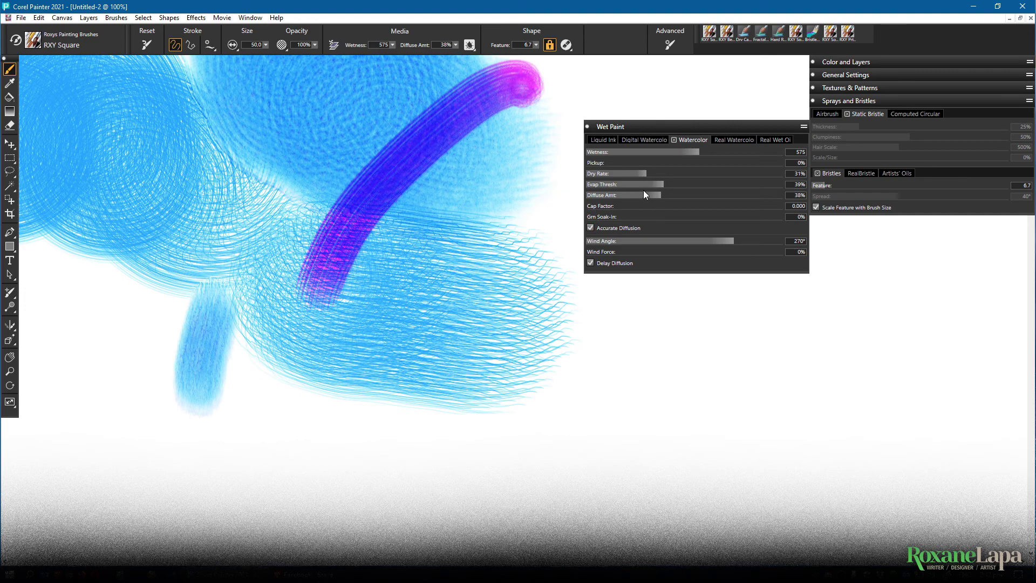
{"action": "left_click_drag", "start_coordinate": [691, 162], "coordinate": [791, 162]}
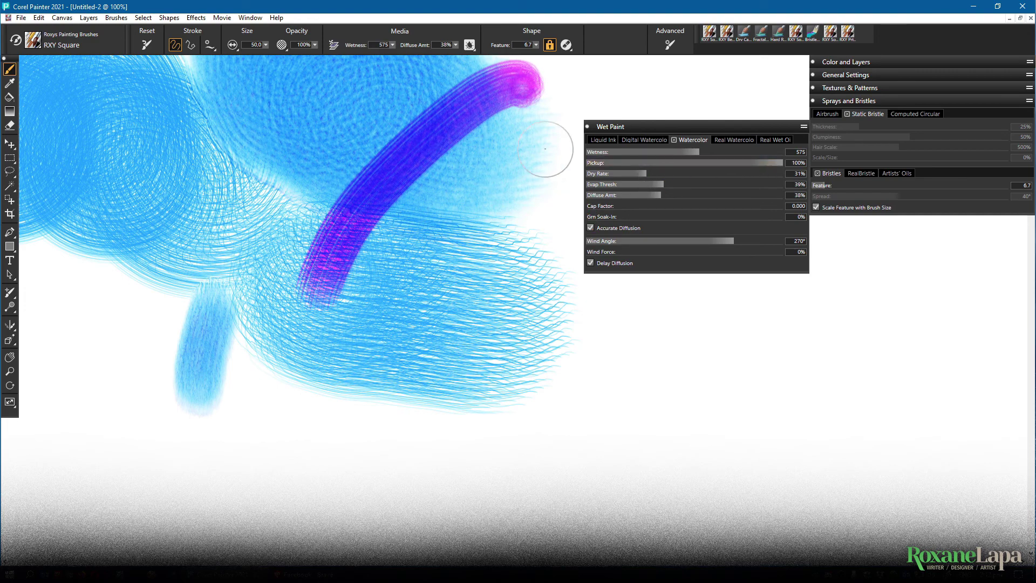
{"action": "left_click_drag", "start_coordinate": [545, 149], "coordinate": [424, 331]}
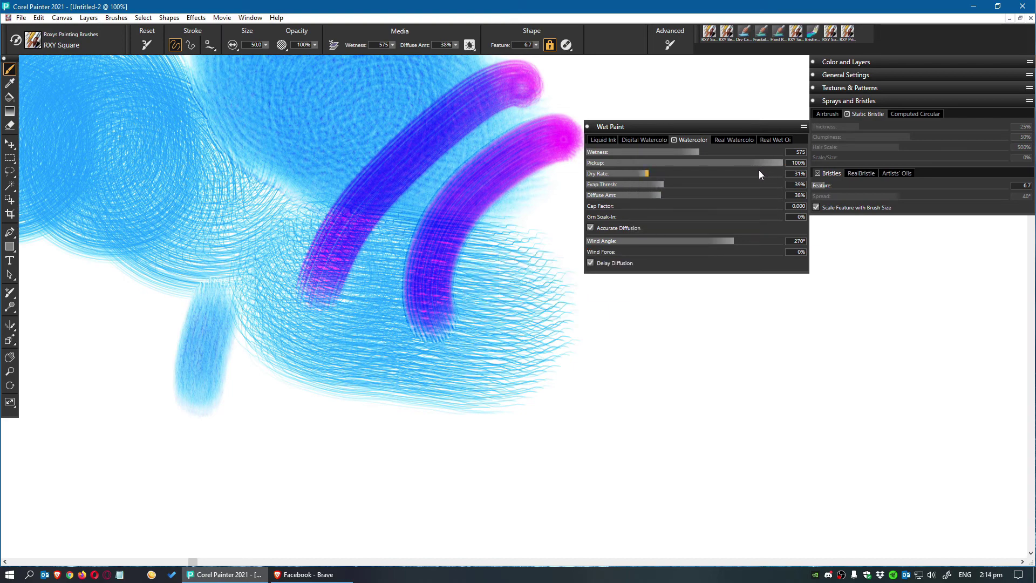
- Raise Diffuse Amount, lower Dry Rate to 5%, and paint a speckled test stroke
{"action": "left_click_drag", "start_coordinate": [735, 198], "coordinate": [762, 195]}
{"action": "left_click_drag", "start_coordinate": [646, 173], "coordinate": [598, 173]}
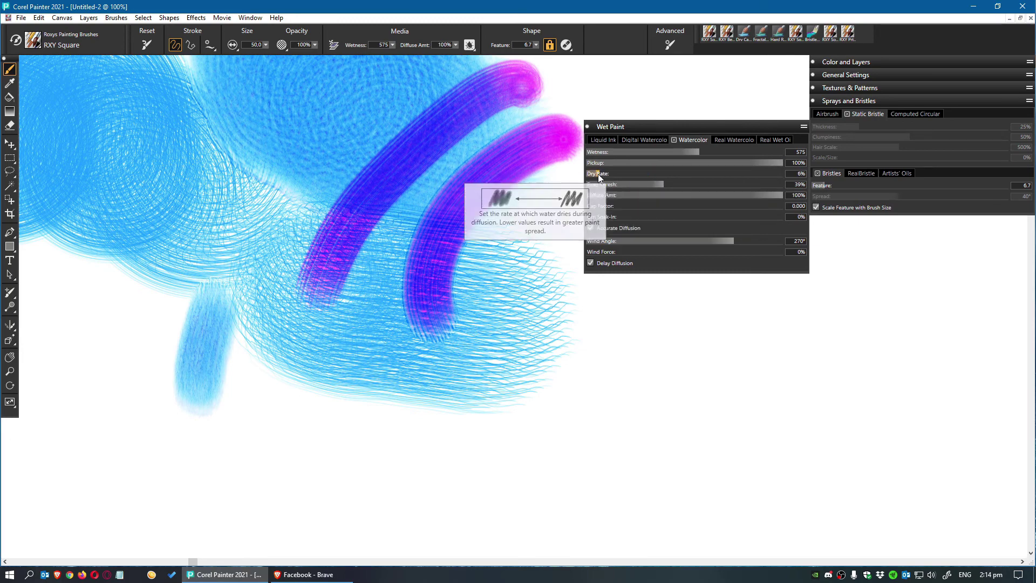
{"action": "mouse_move", "coordinate": [300, 100]}
{"action": "left_mouse_down"}
{"action": "mouse_move", "coordinate": [296, 160]}
{"action": "mouse_move", "coordinate": [324, 294]}
{"action": "left_mouse_up"}
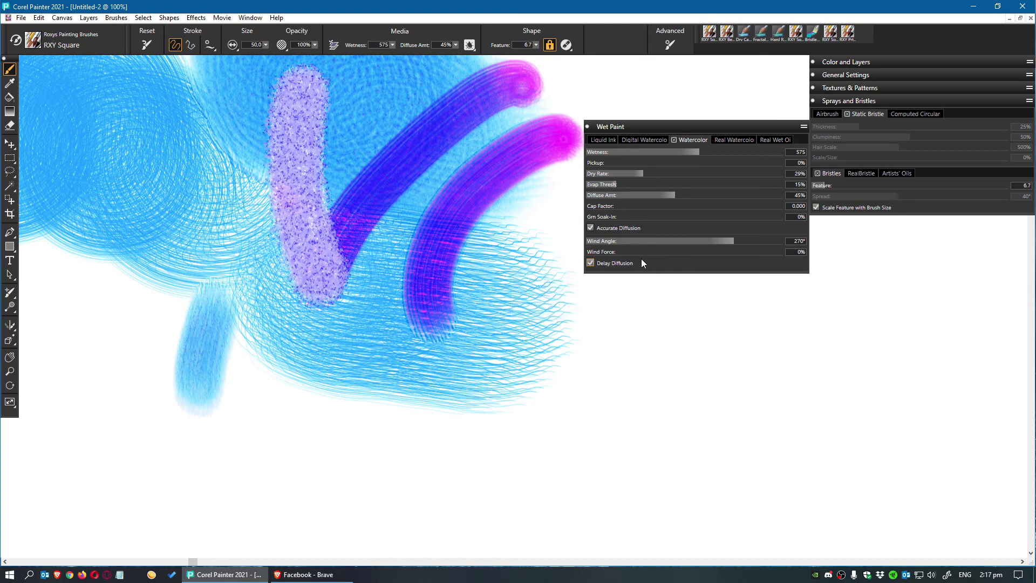
- Collapse Wet Paint and Sprays and Bristles, then dock Wet Paint into the side panel stack
{"action": "left_click", "coordinate": [702, 126]}
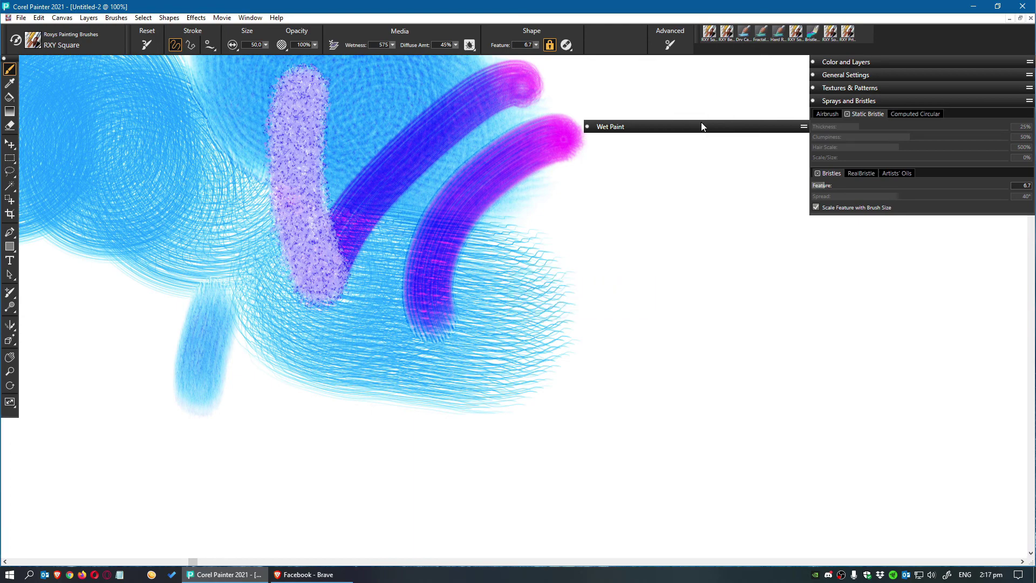
{"action": "left_click", "coordinate": [834, 100]}
{"action": "left_click_drag", "start_coordinate": [702, 127], "coordinate": [863, 125]}
- Expand General Settings and browse the Dab Type list
{"action": "left_click", "coordinate": [856, 76]}
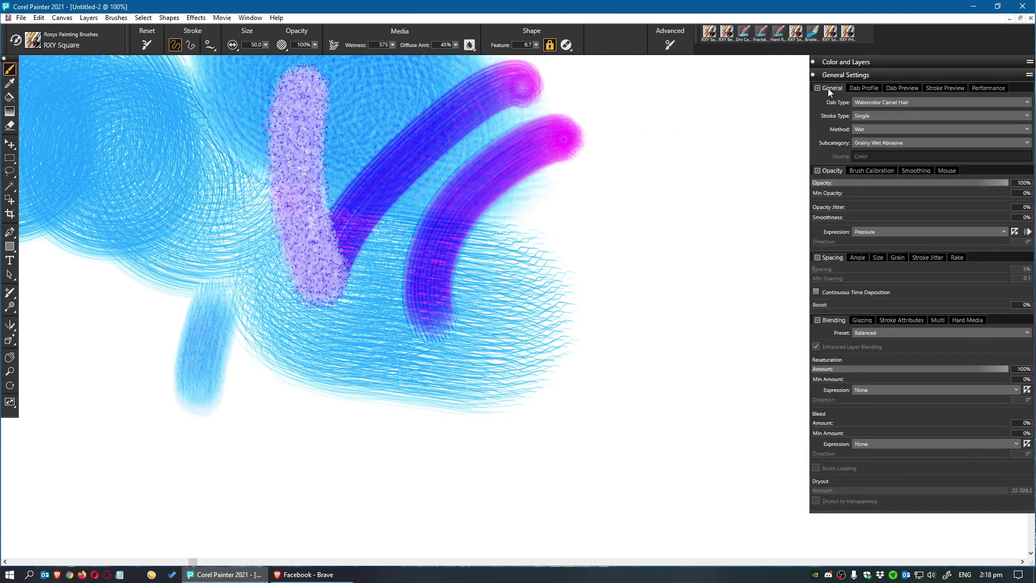
{"action": "left_click", "coordinate": [896, 102]}
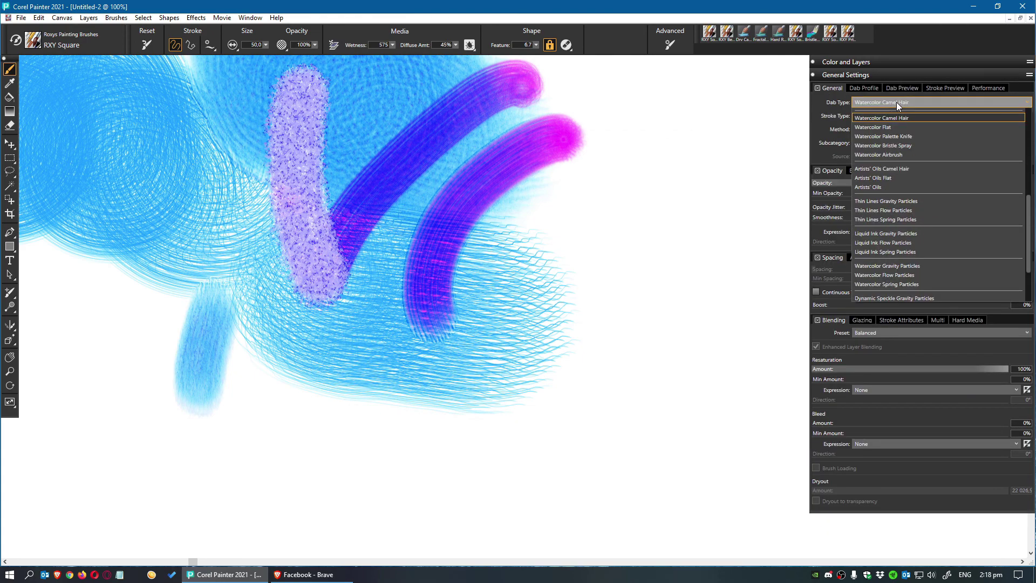
{"action": "scroll", "coordinate": [933, 247], "scroll_direction": "down", "scroll_amount": 2}
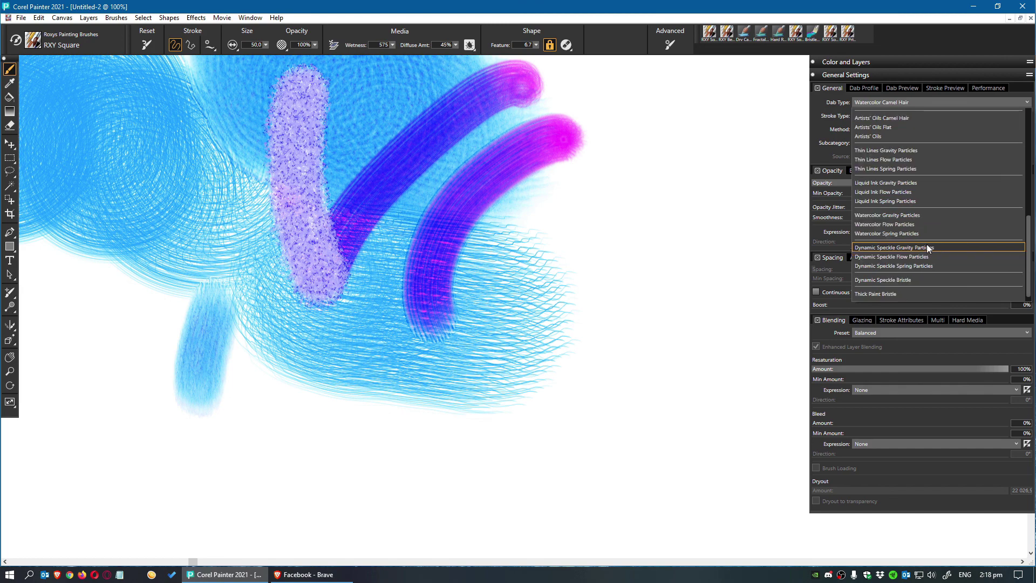